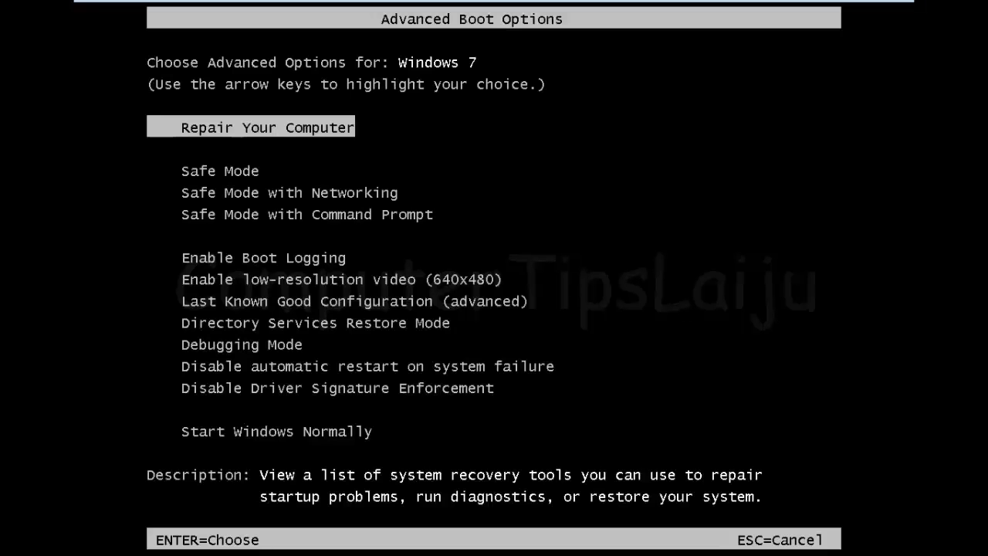
Highlight Safe Mode in Windows Boot Manager and boot into it
{"action": "key", "text": "Down"}
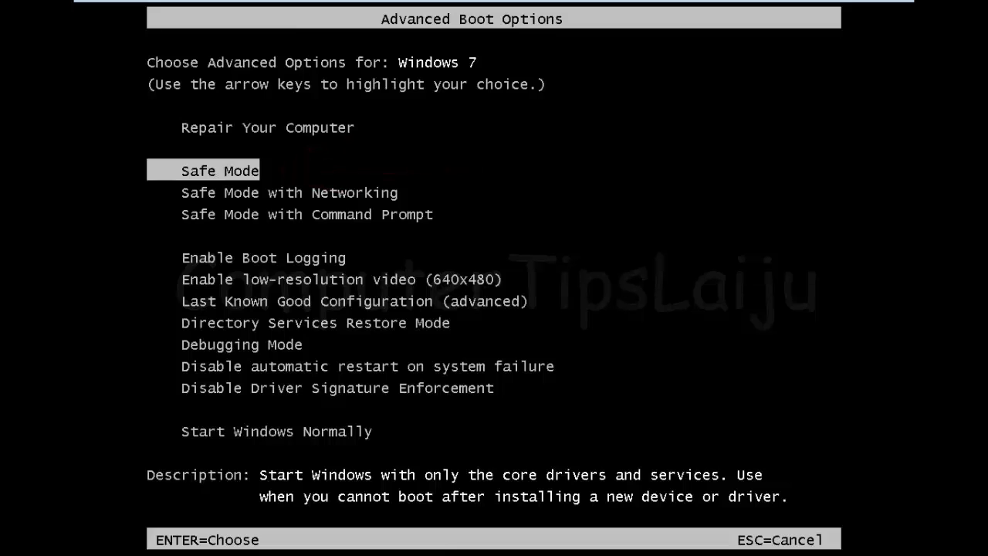
{"action": "key", "text": "Return"}
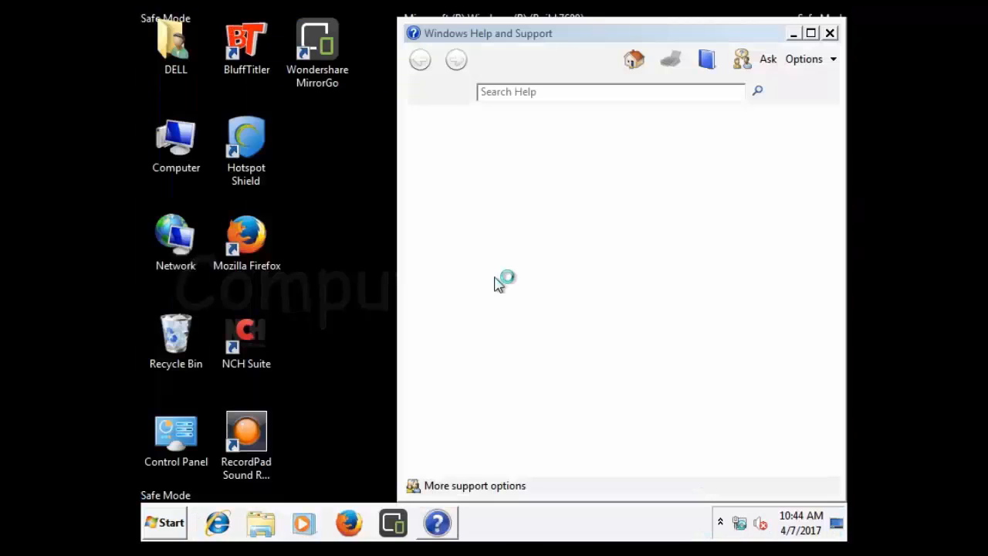
Close the Safe Mode help window and run regedit as administrator from the Start menu
{"action": "left_click", "coordinate": [831, 34]}
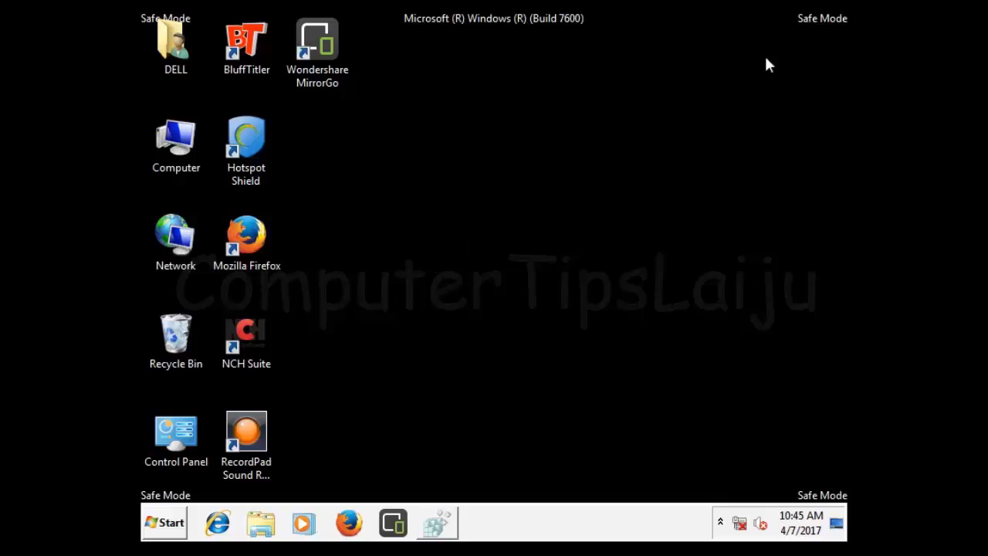
{"action": "left_click", "coordinate": [169, 527]}
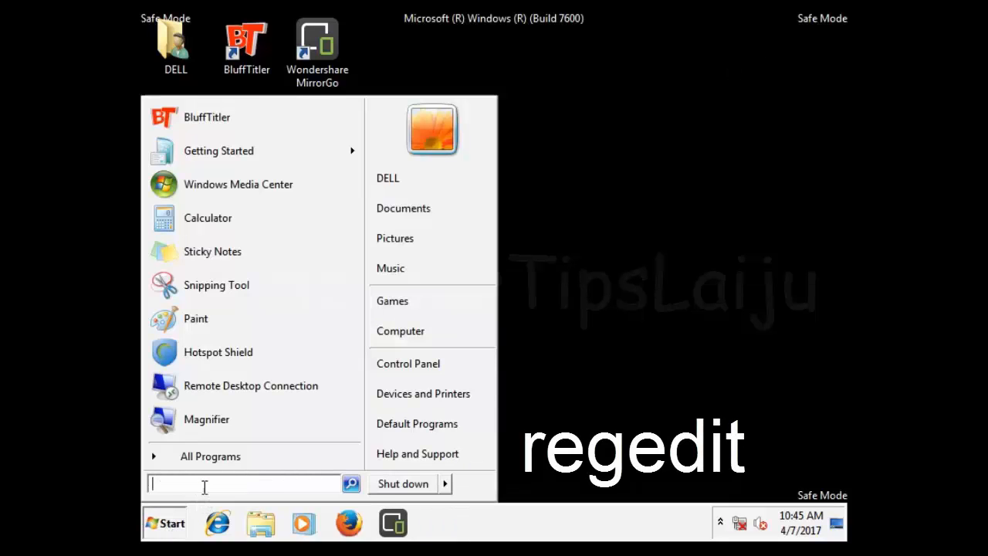
{"action": "type", "text": "regedit"}
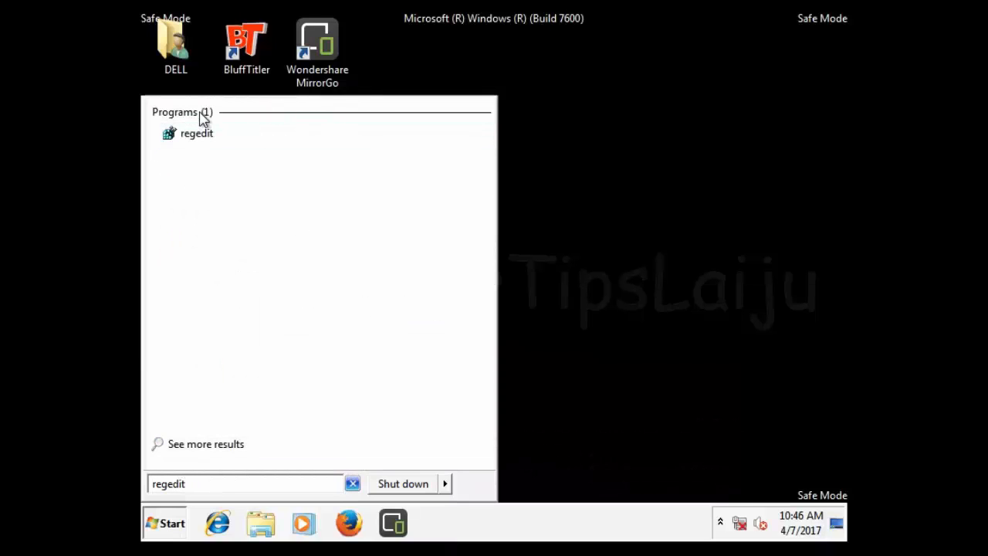
{"action": "right_click", "coordinate": [194, 134]}
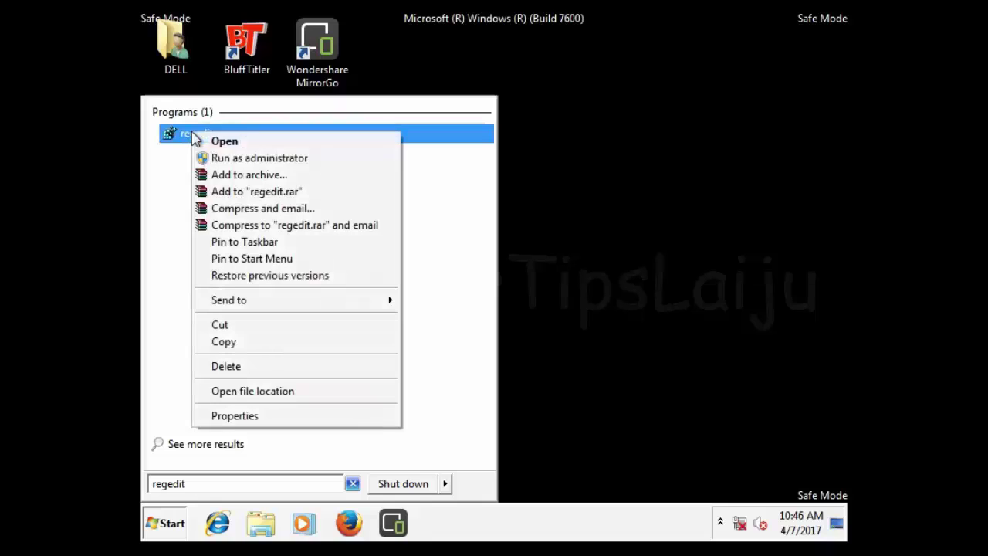
{"action": "left_click", "coordinate": [240, 158]}
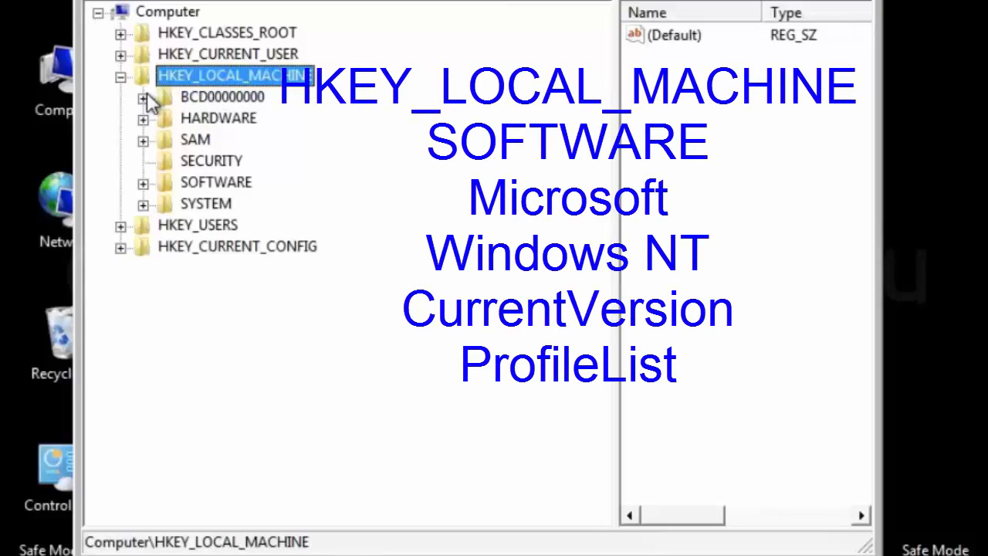
Expand SOFTWARE, Microsoft, Windows NT and CurrentVersion in the HKEY_LOCAL_MACHINE tree
{"action": "left_click", "coordinate": [143, 183]}
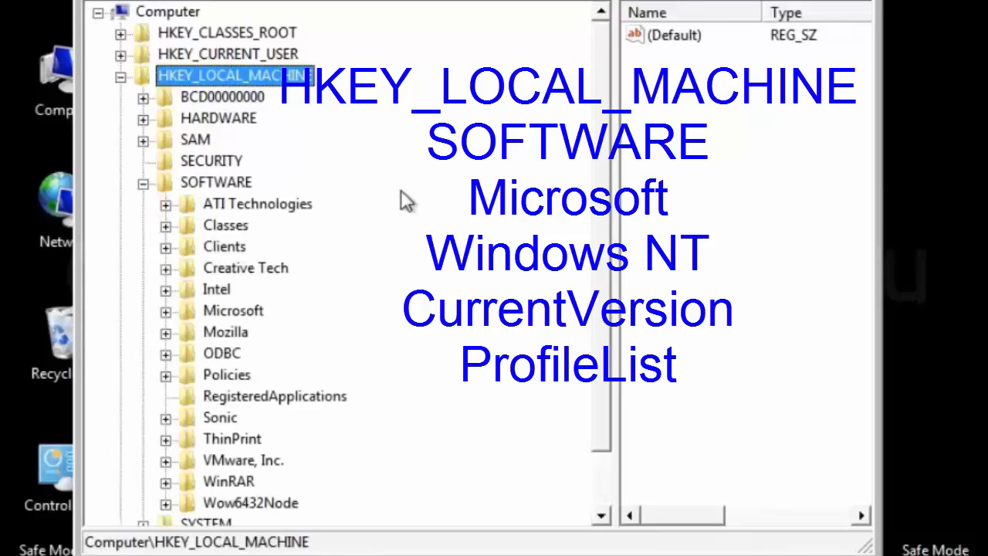
{"action": "left_click", "coordinate": [166, 312]}
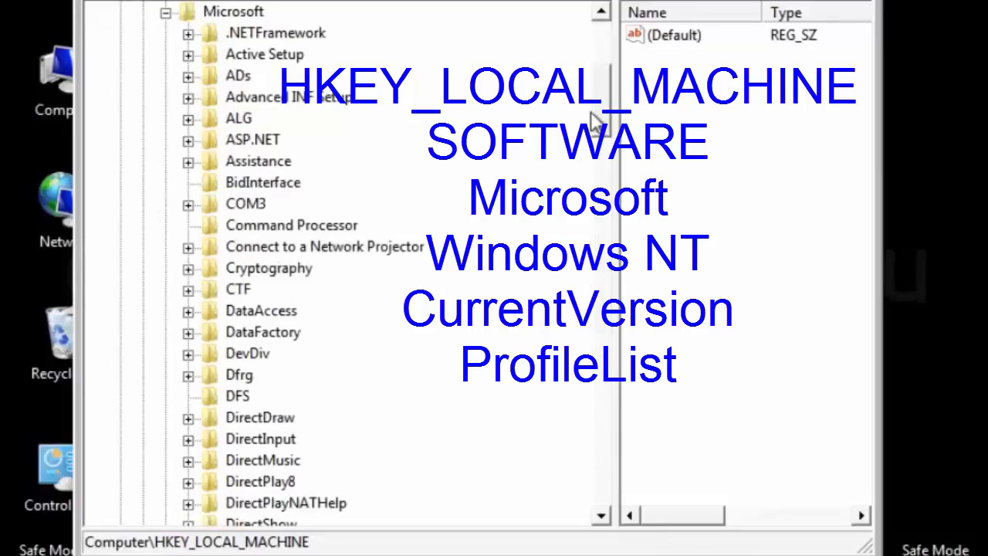
{"action": "left_click_drag", "start_coordinate": [603, 112], "coordinate": [626, 424]}
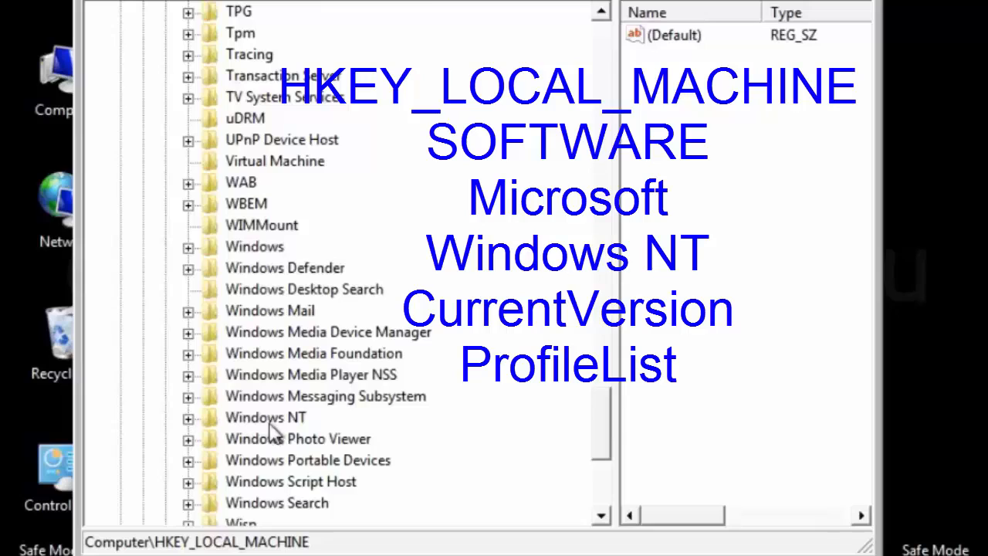
{"action": "left_click", "coordinate": [189, 417]}
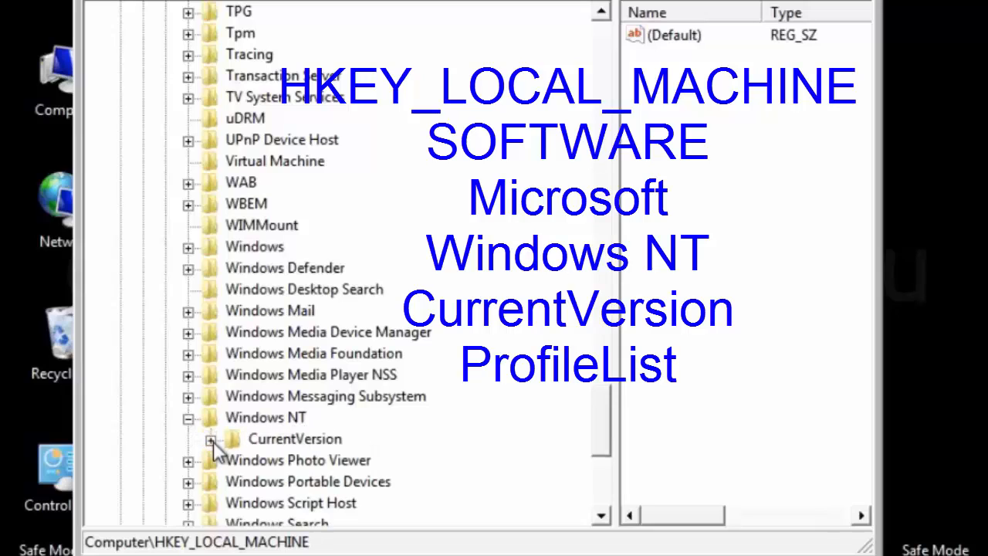
{"action": "left_click", "coordinate": [212, 439]}
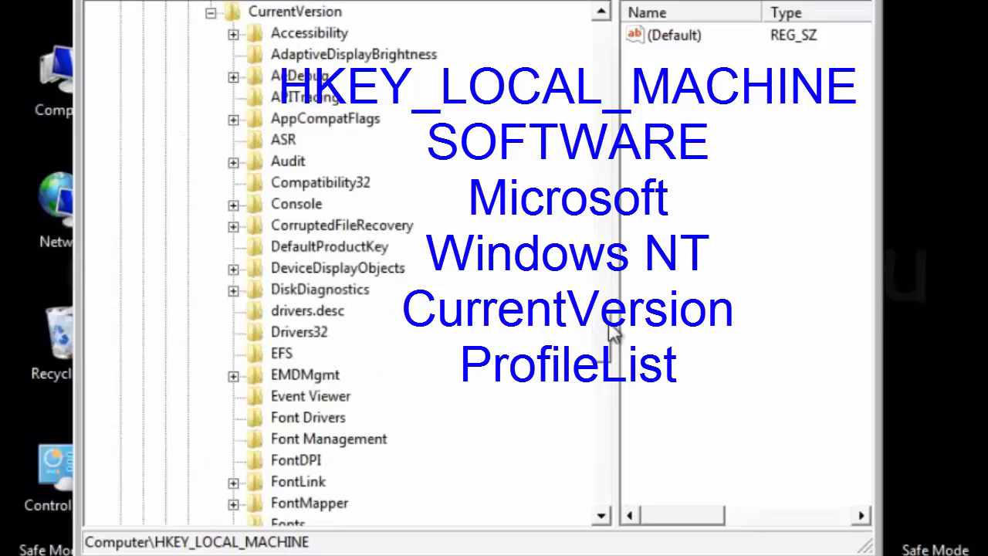
{"action": "scroll", "coordinate": [610, 336], "scroll_direction": "down", "scroll_amount": 1}
{"action": "left_click_drag", "start_coordinate": [606, 340], "coordinate": [612, 394]}
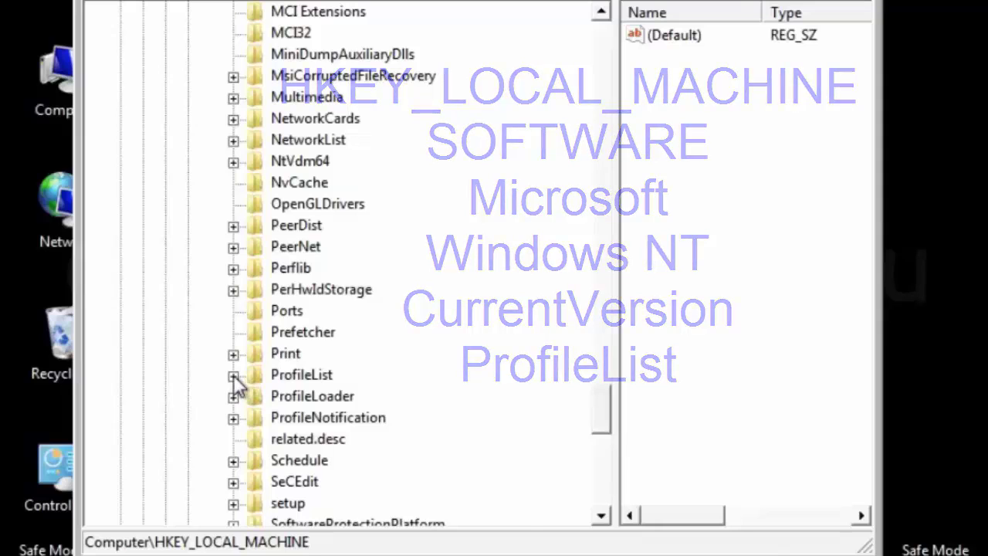
Expand ProfileList, view the -1000 key's ProfileImagePath (C:\Users\DELL) and cancel without changes
{"action": "left_click", "coordinate": [234, 376]}
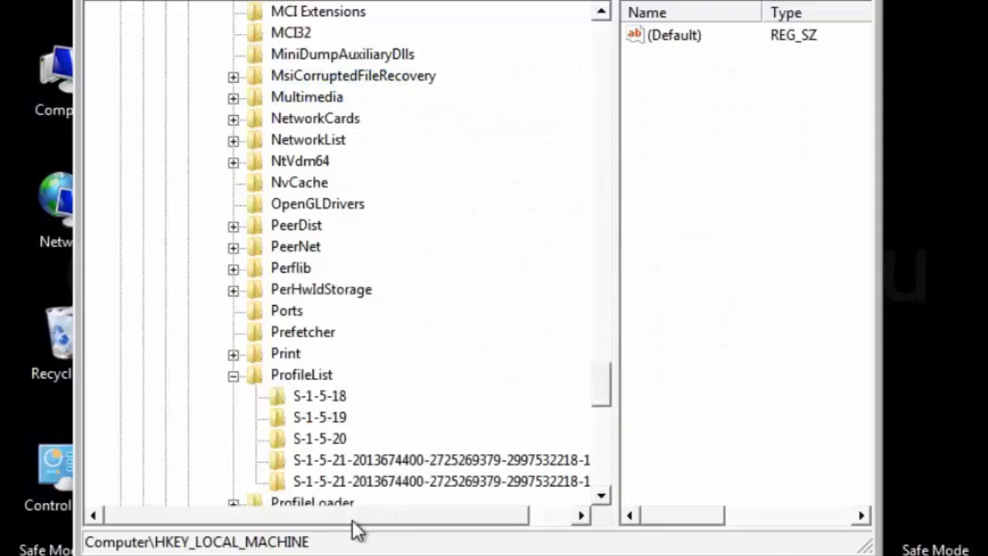
{"action": "left_click_drag", "start_coordinate": [359, 519], "coordinate": [421, 521]}
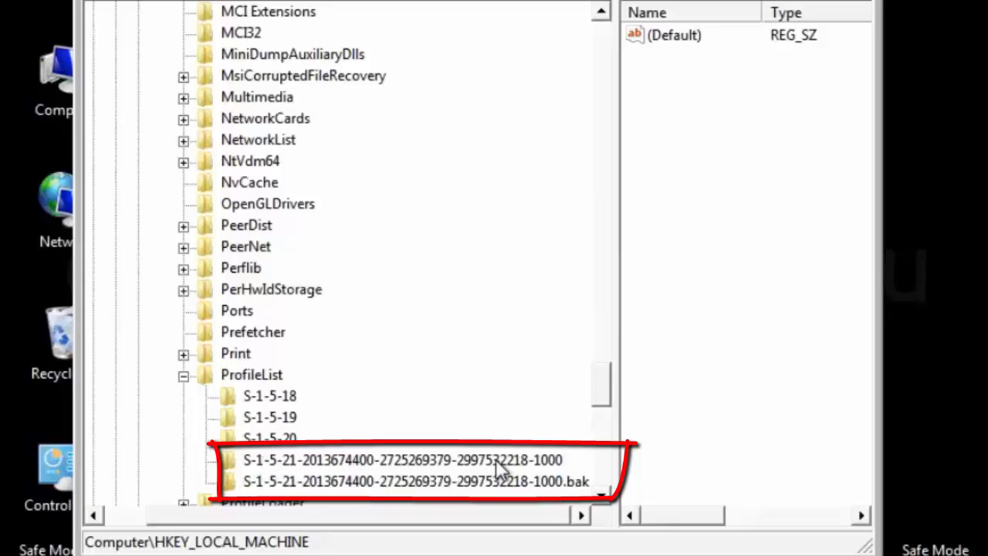
{"action": "mouse_move", "coordinate": [602, 379]}
{"action": "left_mouse_down"}
{"action": "mouse_move", "coordinate": [604, 402]}
{"action": "mouse_move", "coordinate": [606, 392]}
{"action": "left_mouse_up"}
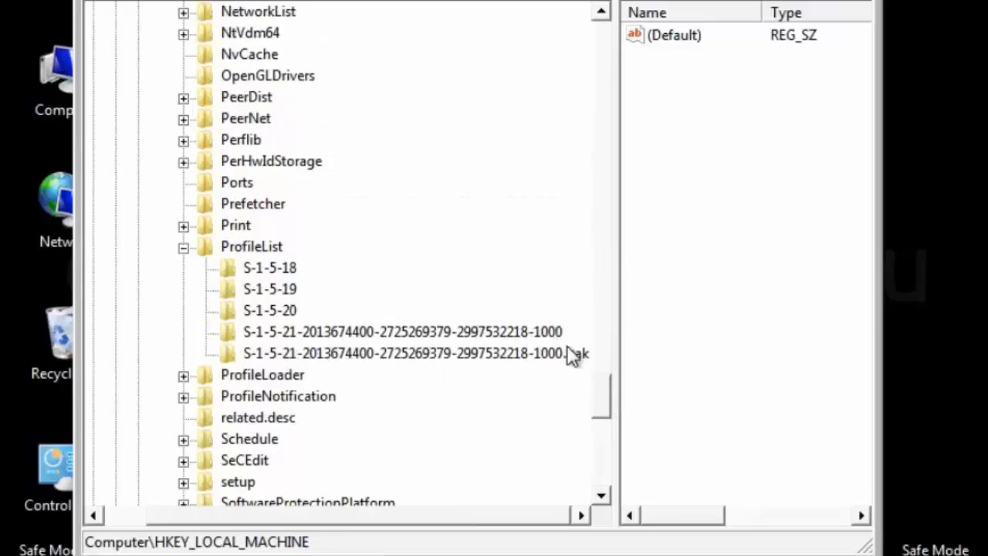
{"action": "left_click", "coordinate": [521, 336]}
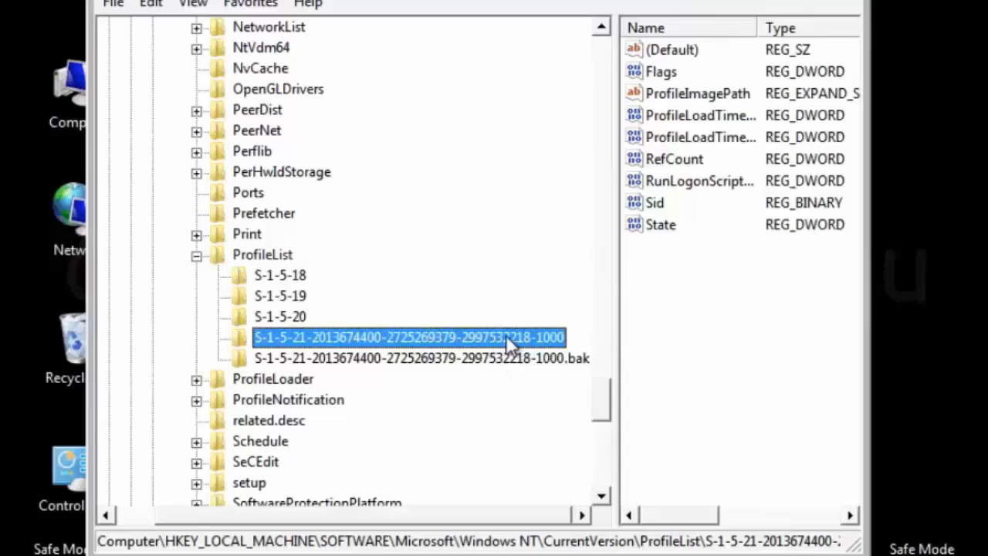
{"action": "double_click", "coordinate": [678, 93]}
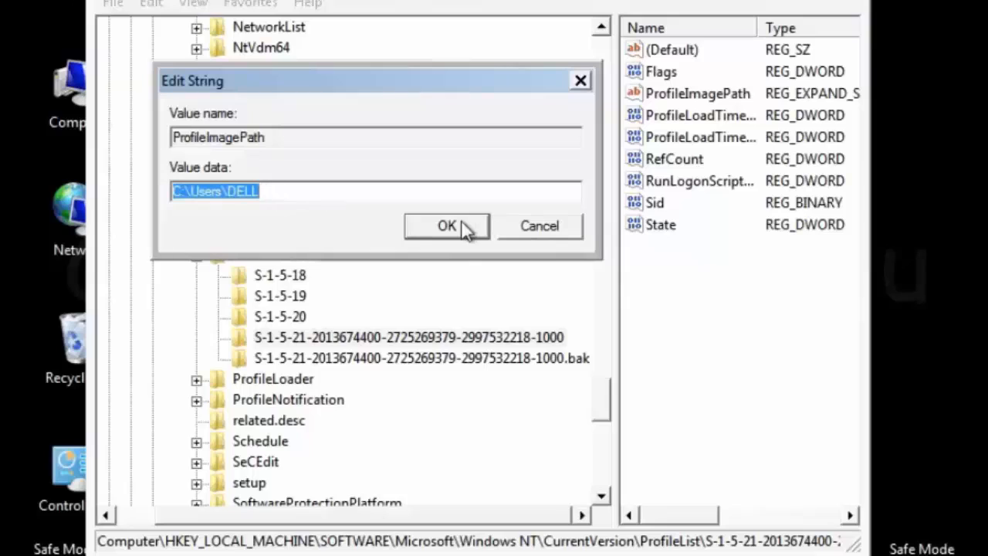
{"action": "left_click", "coordinate": [544, 225]}
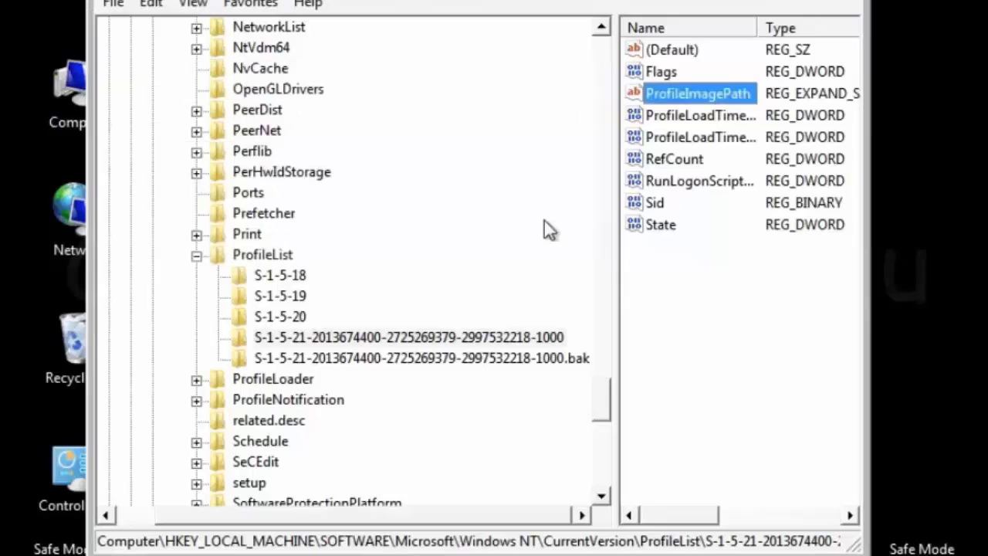
Rename the S-1-5-21 ...-1000.bak profile key to remove its bak suffix
{"action": "left_click", "coordinate": [539, 362]}
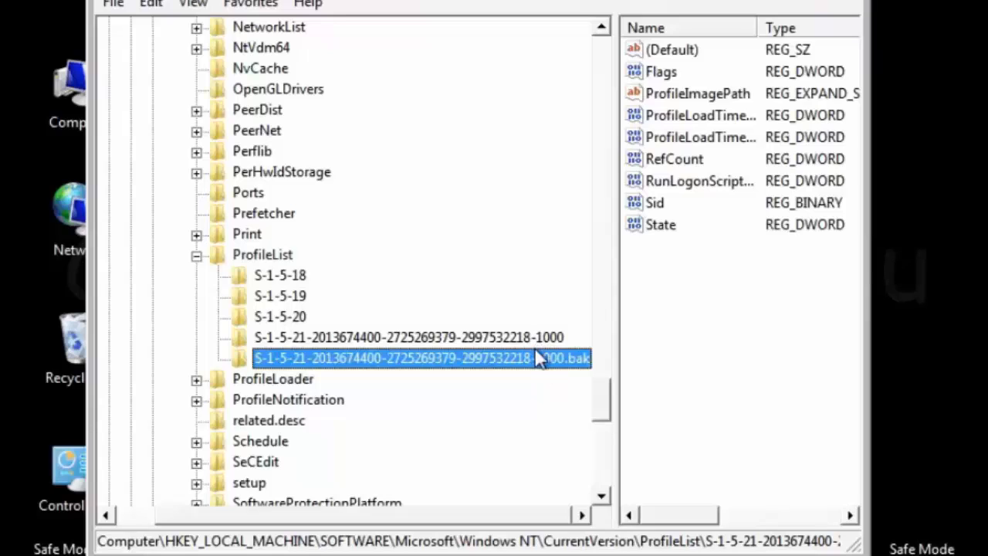
{"action": "right_click", "coordinate": [538, 363]}
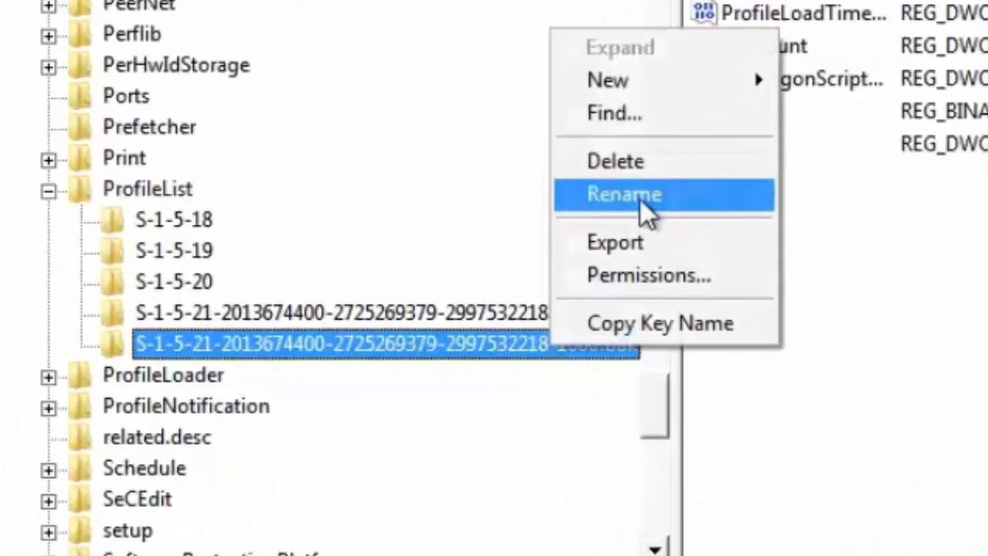
{"action": "left_click", "coordinate": [587, 249]}
{"action": "left_click", "coordinate": [618, 343]}
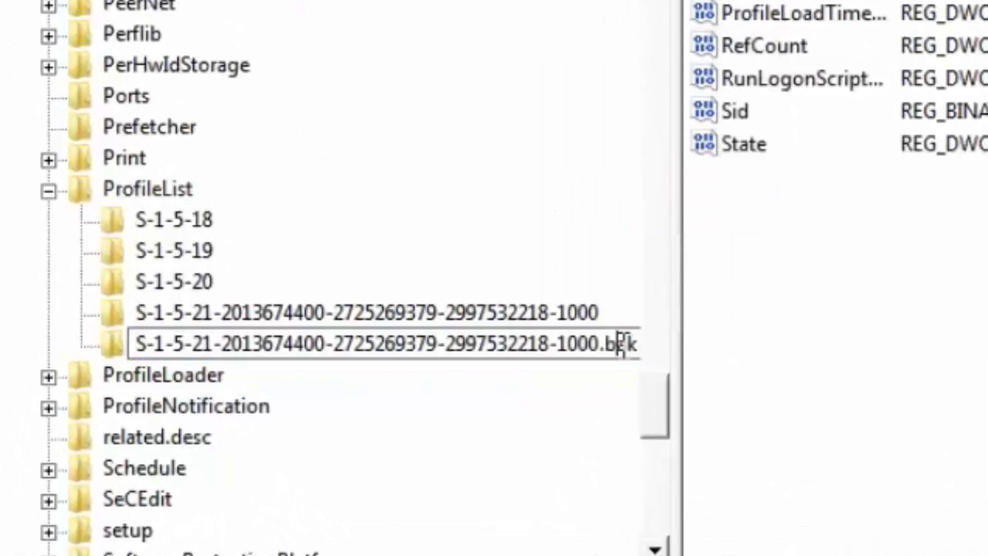
{"action": "left_click_drag", "start_coordinate": [605, 343], "coordinate": [662, 353]}
{"action": "key", "text": "Delete"}
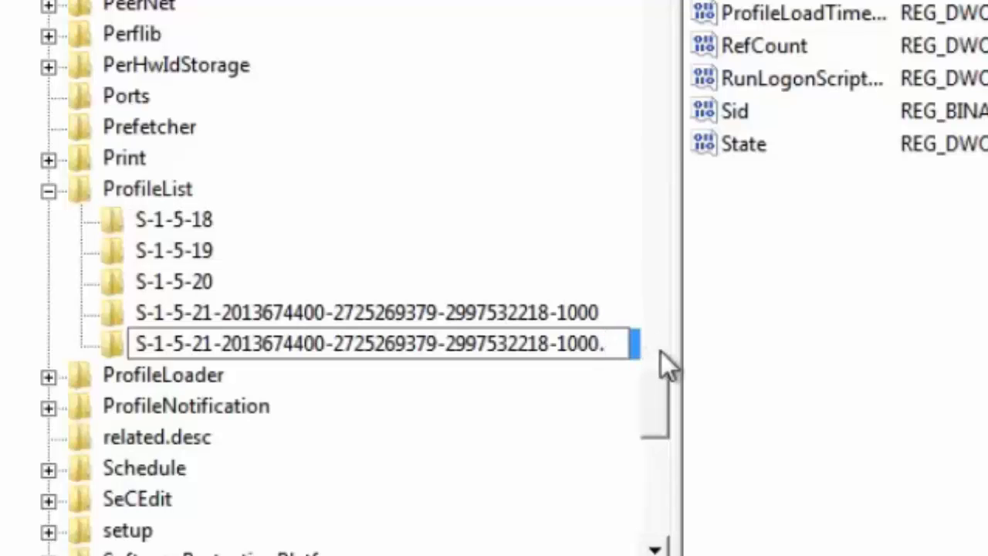
{"action": "left_click", "coordinate": [595, 314]}
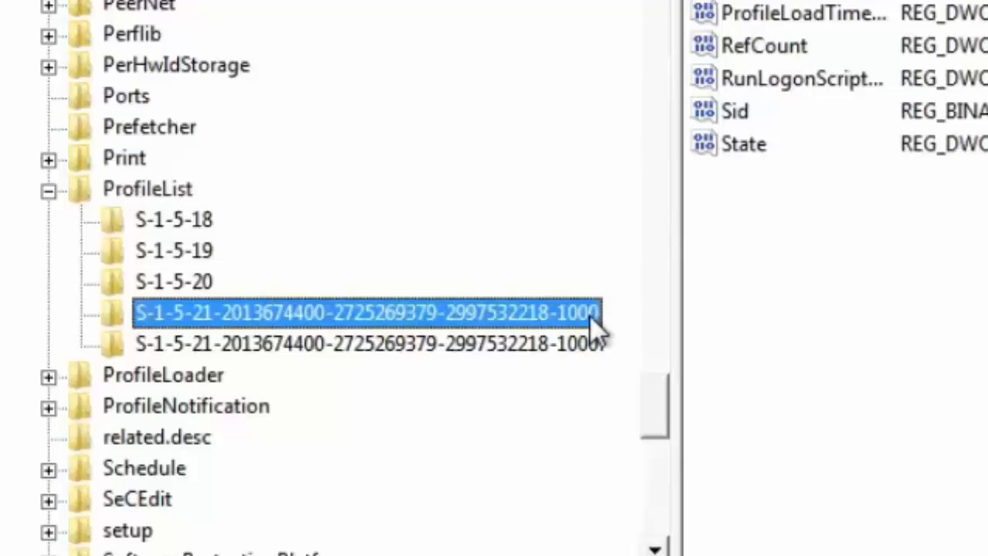
Rename the original -1000 key to end in .bak and strip the trailing dot from the duplicate key
{"action": "right_click", "coordinate": [592, 321]}
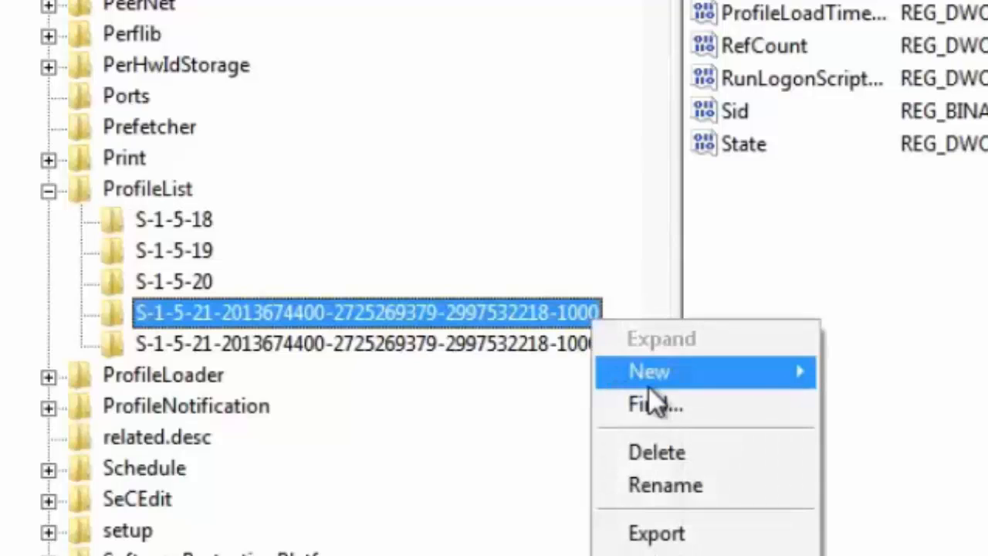
{"action": "left_click", "coordinate": [680, 485]}
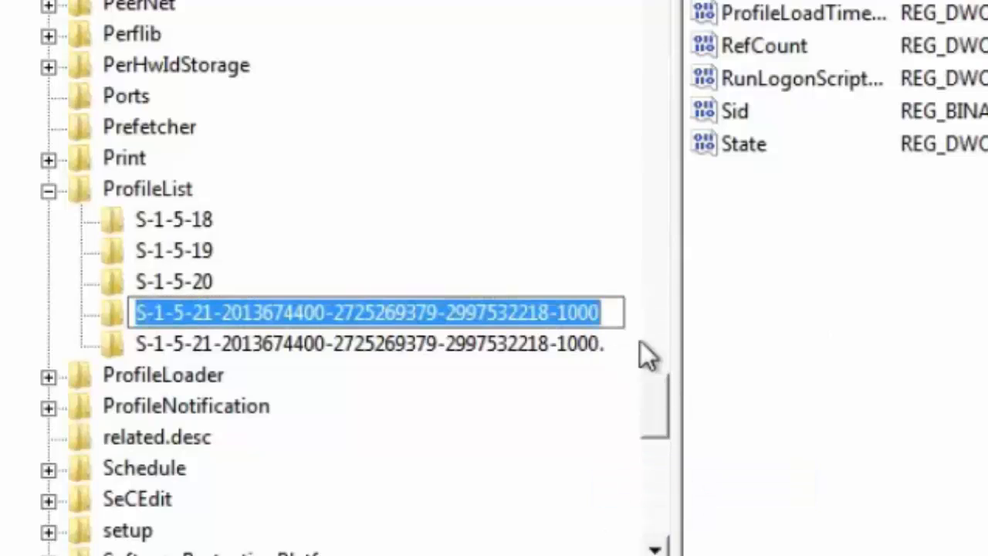
{"action": "left_click", "coordinate": [610, 311]}
{"action": "type", "text": ".bak"}
{"action": "left_click", "coordinate": [558, 344]}
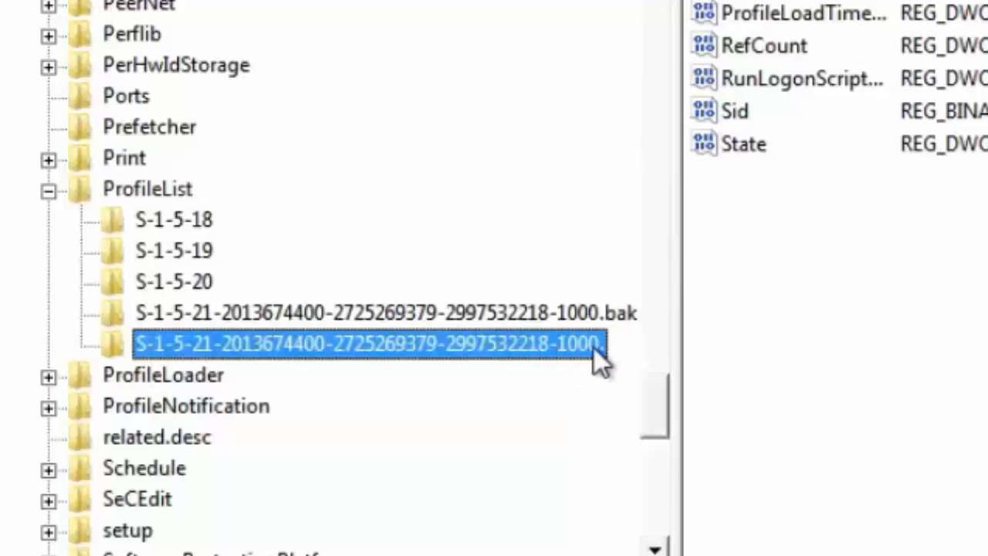
{"action": "right_click", "coordinate": [594, 348]}
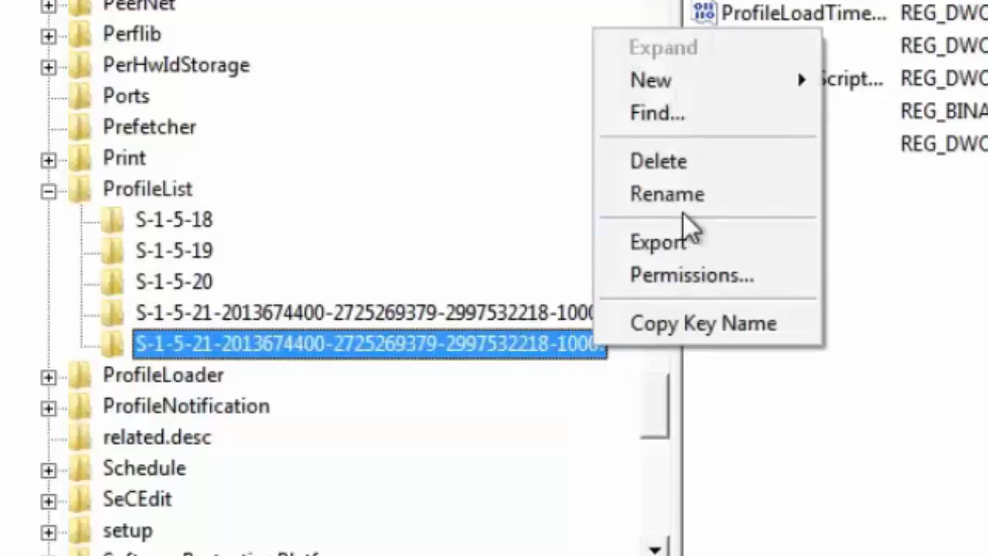
{"action": "left_click", "coordinate": [687, 207]}
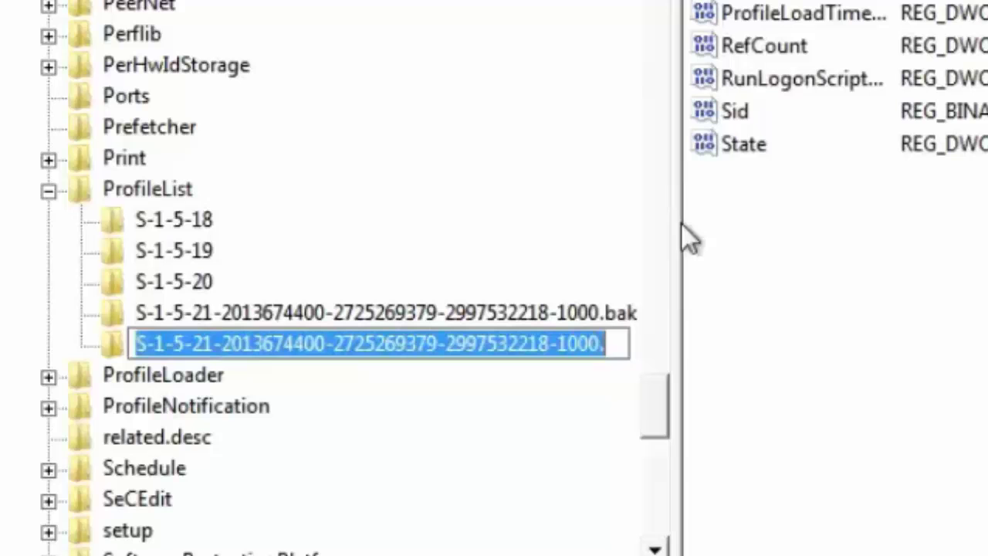
{"action": "left_click", "coordinate": [610, 344]}
{"action": "key", "text": "BackSpace"}
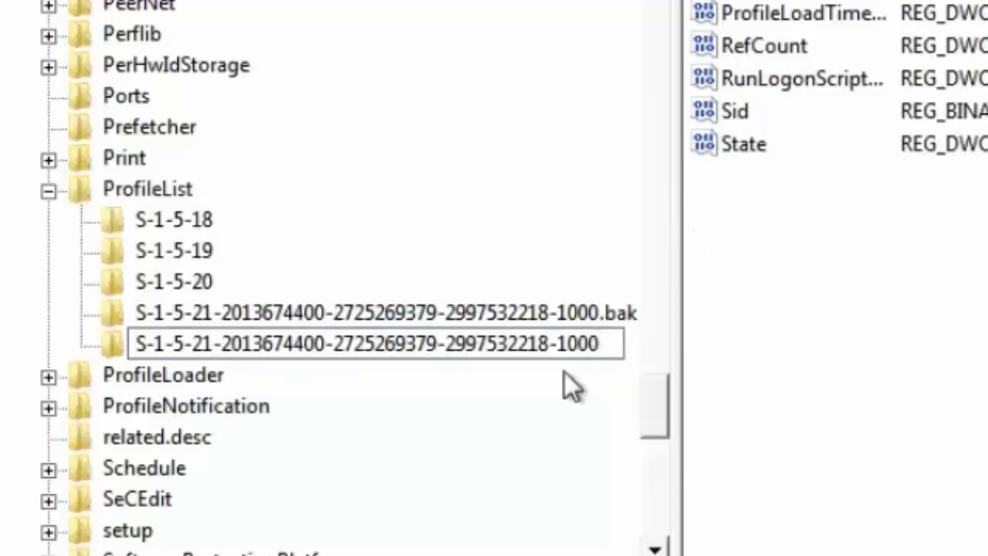
Set RefCount and State of the plain -1000 profile key to 0 and close Registry Editor
{"action": "left_click", "coordinate": [525, 312]}
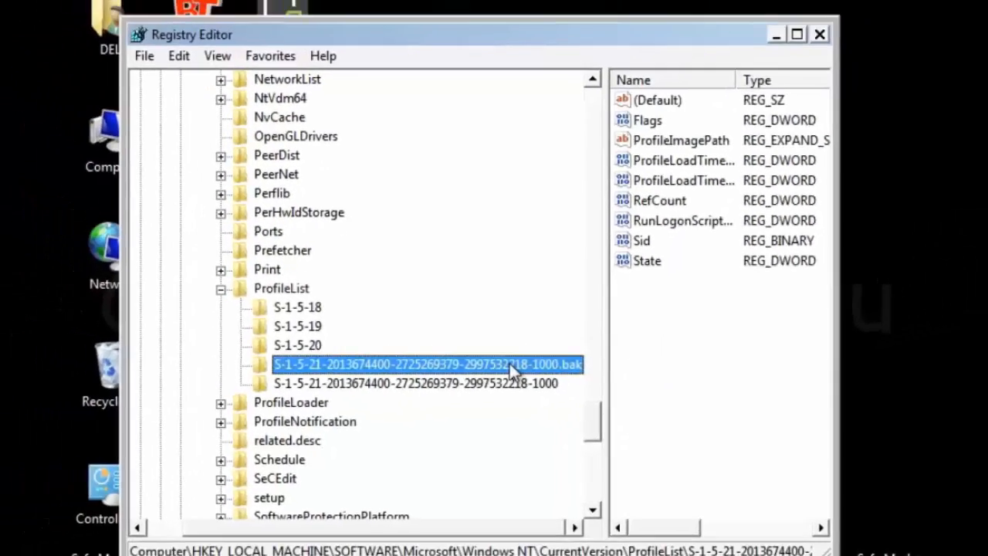
{"action": "left_click", "coordinate": [524, 383]}
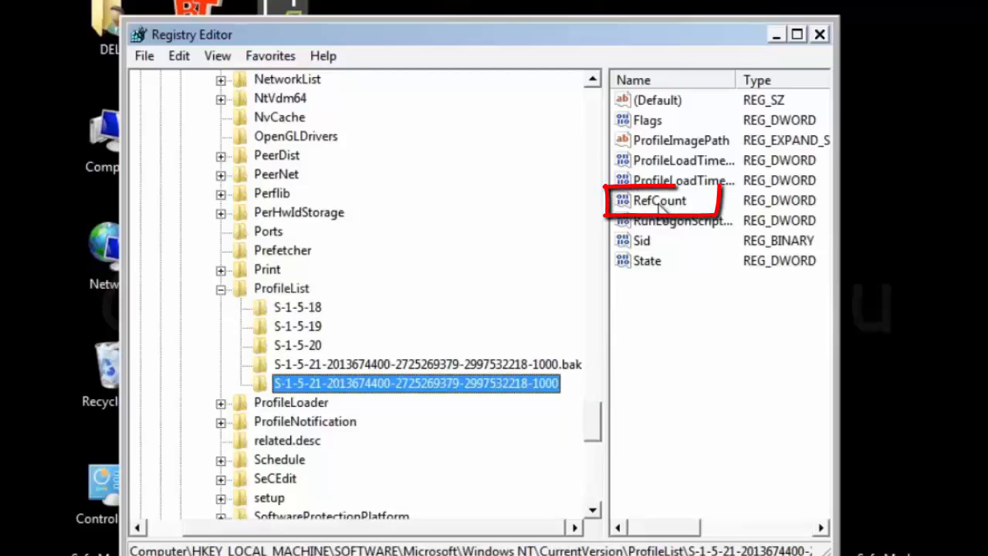
{"action": "double_click", "coordinate": [660, 202]}
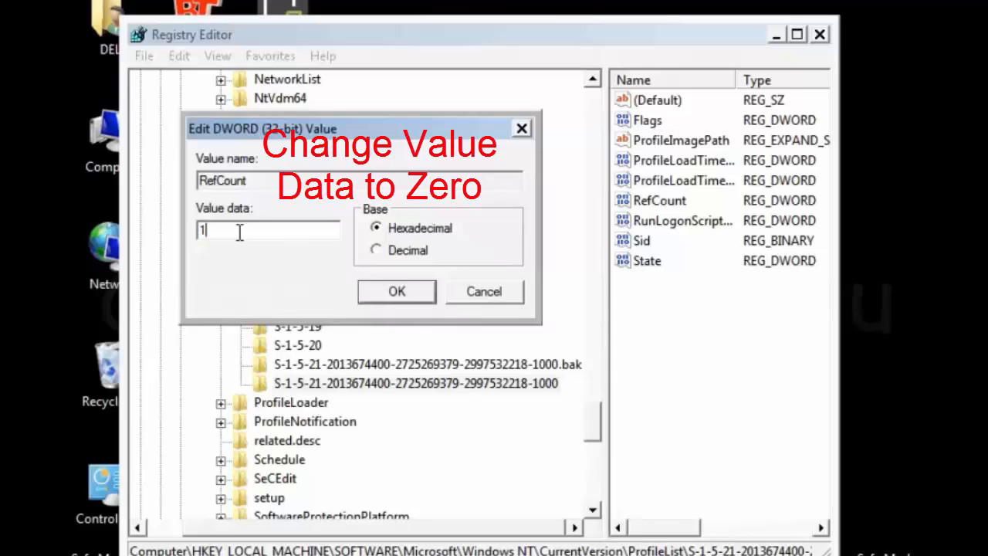
{"action": "type", "text": "0"}
{"action": "left_click", "coordinate": [386, 294]}
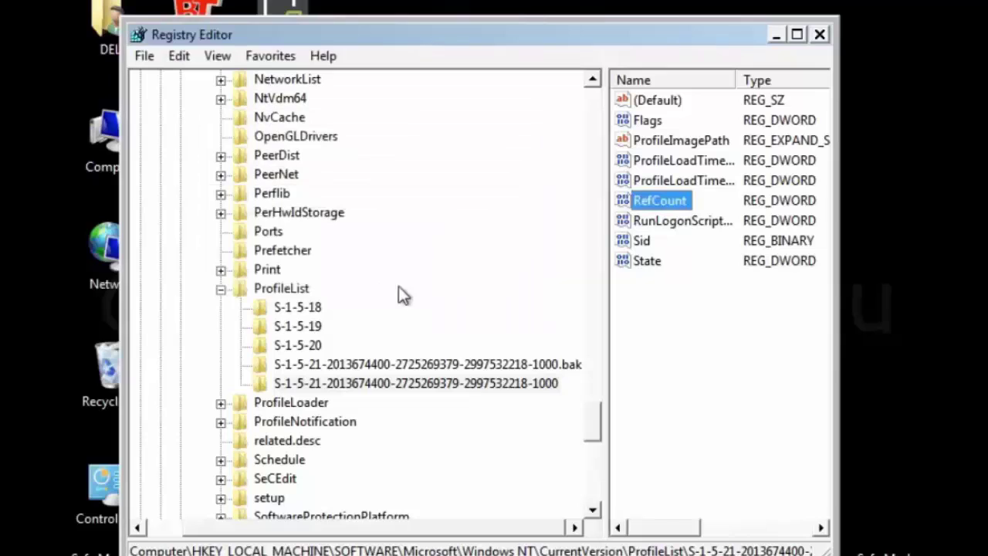
{"action": "double_click", "coordinate": [647, 261]}
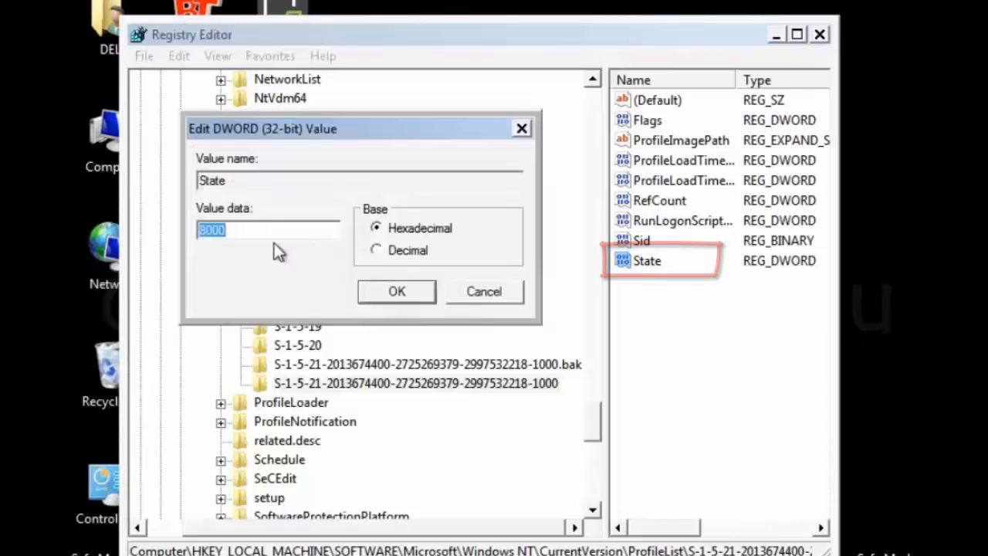
{"action": "key", "text": "BackSpace"}
{"action": "key", "text": "BackSpace"}
{"action": "type", "text": "0"}
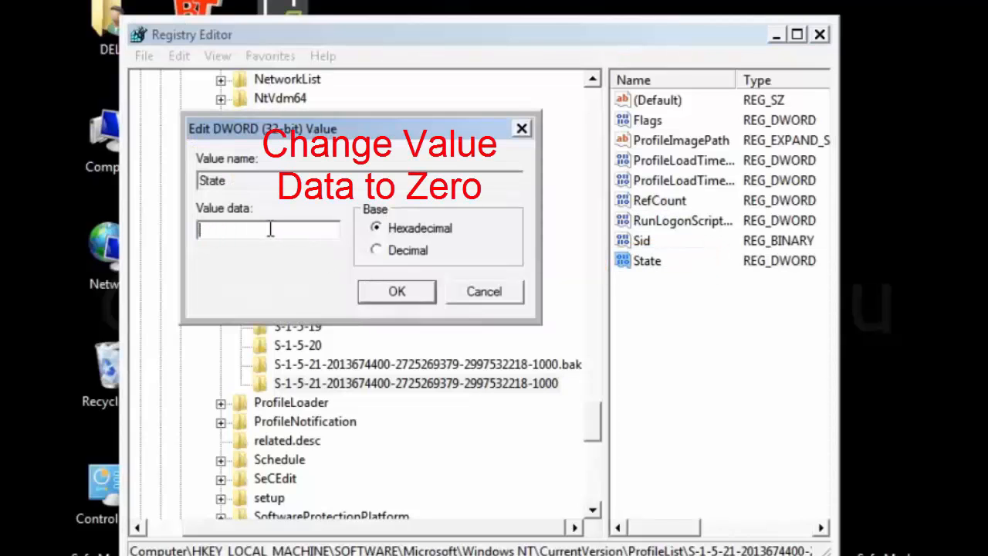
{"action": "left_click", "coordinate": [401, 294]}
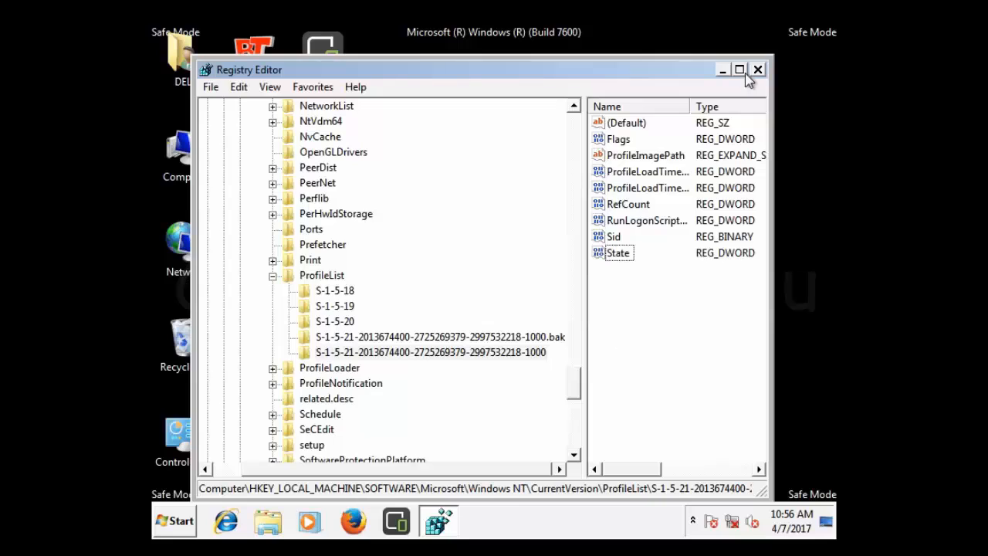
{"action": "left_click", "coordinate": [758, 71]}
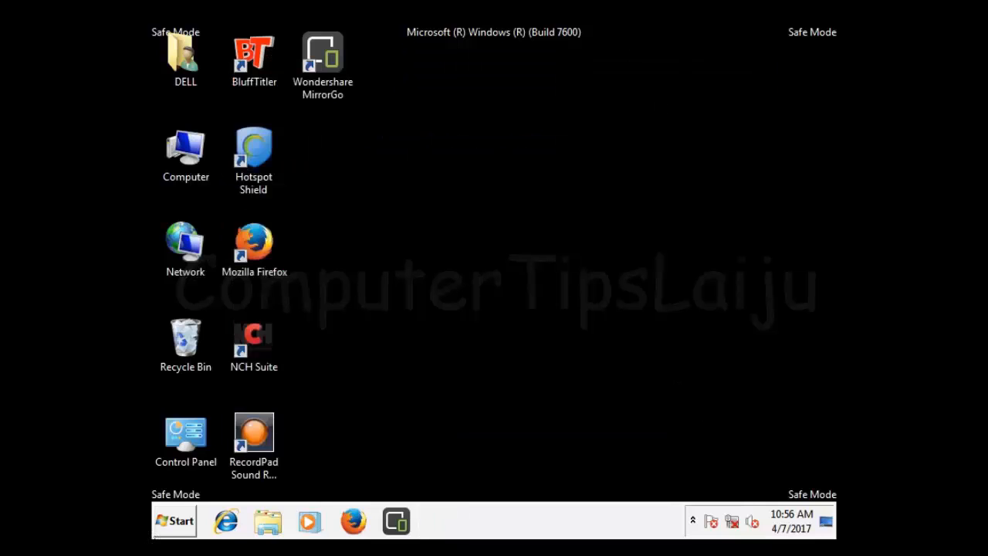
Bring up the Start menu power options to restart out of Safe Mode
{"action": "left_click", "coordinate": [172, 528]}
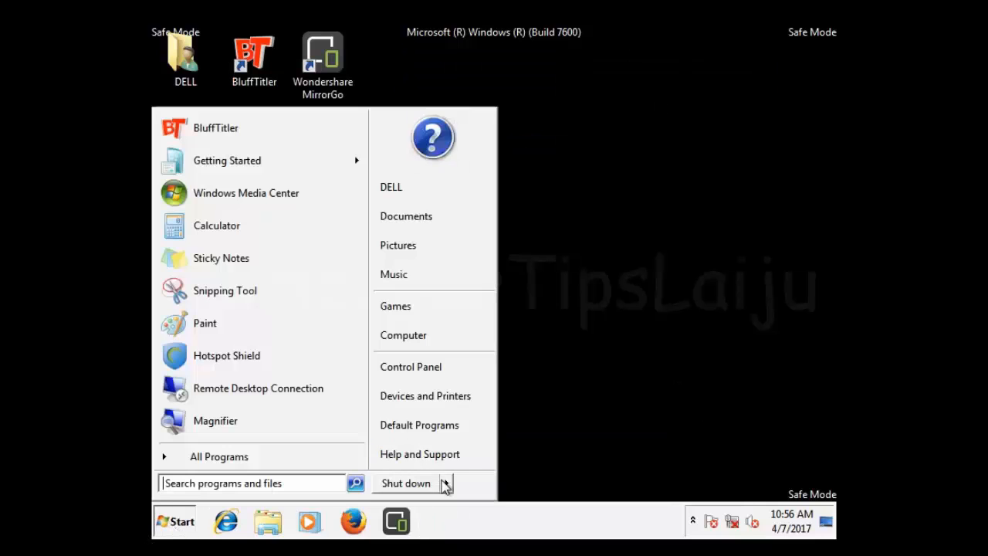
{"action": "left_click", "coordinate": [446, 484]}
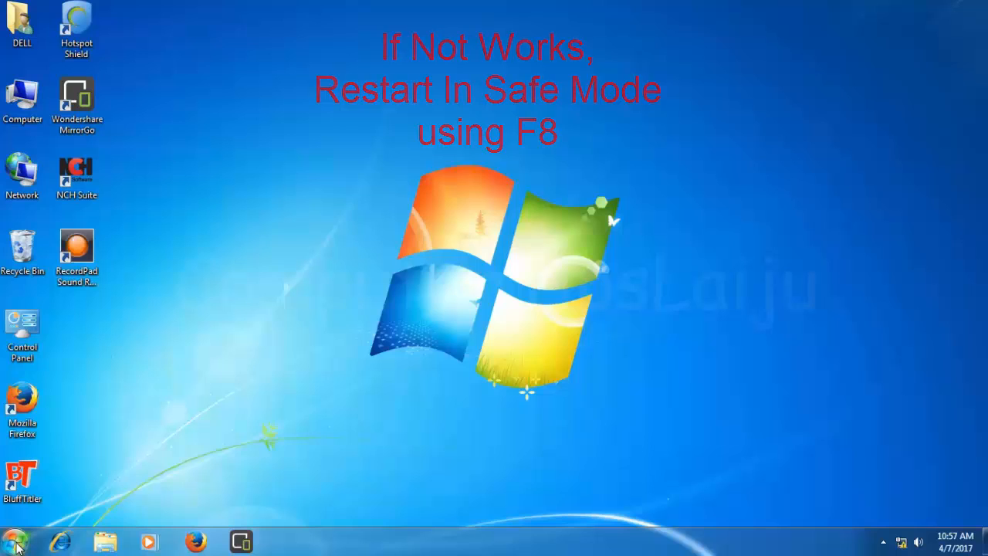
Reach Manage another account via Control Panel > User Accounts and Family Safety > User Accounts
{"action": "left_click", "coordinate": [15, 541]}
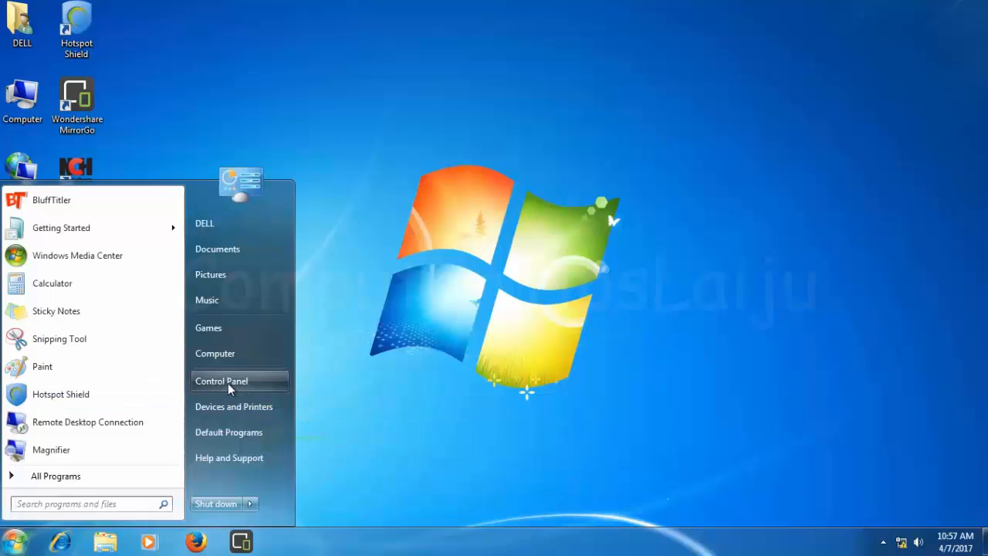
{"action": "left_click", "coordinate": [228, 383]}
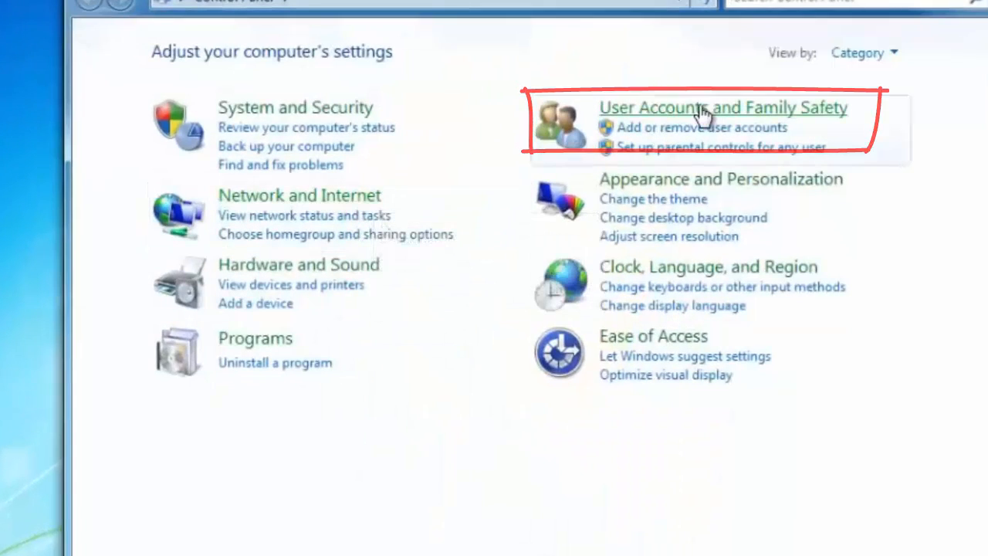
{"action": "left_click", "coordinate": [703, 114]}
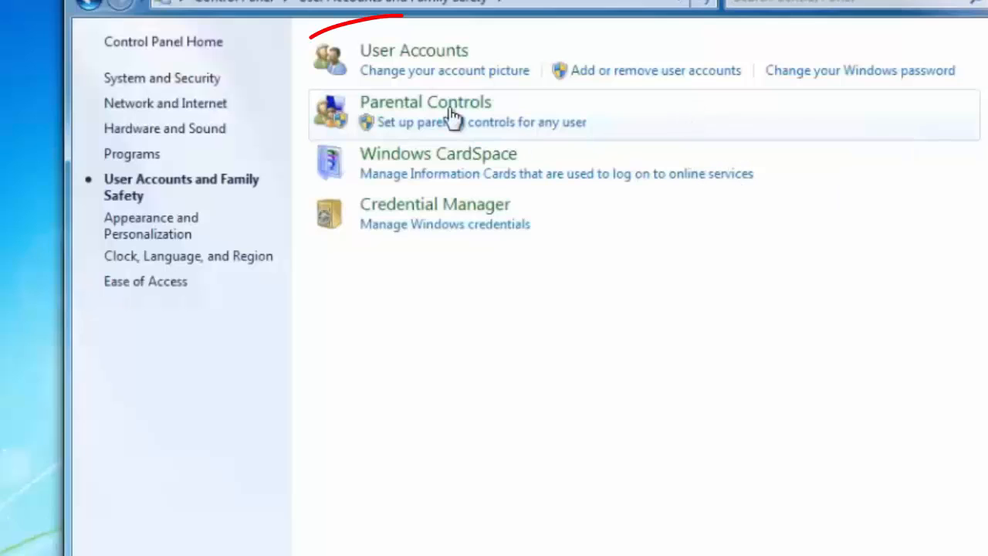
{"action": "left_click", "coordinate": [413, 50]}
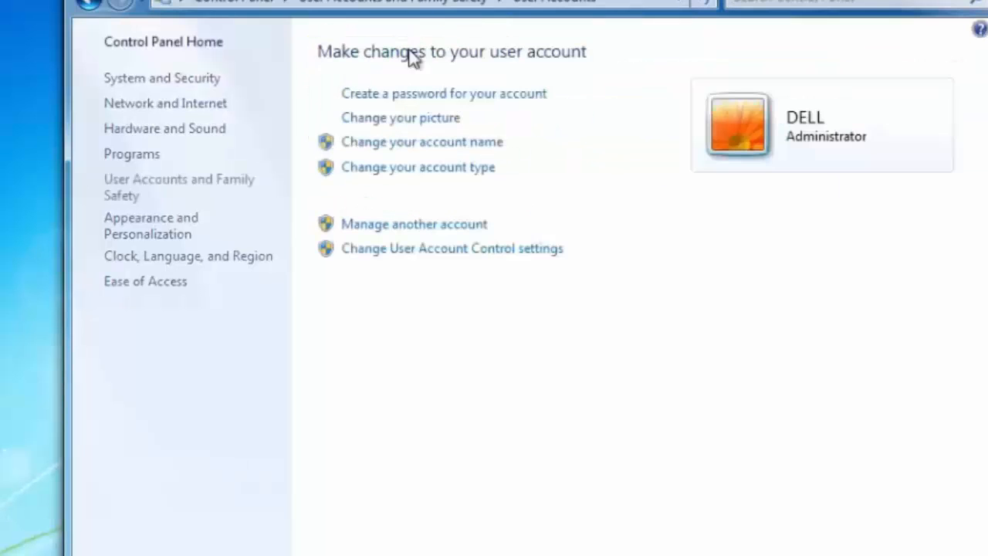
{"action": "left_click", "coordinate": [417, 224]}
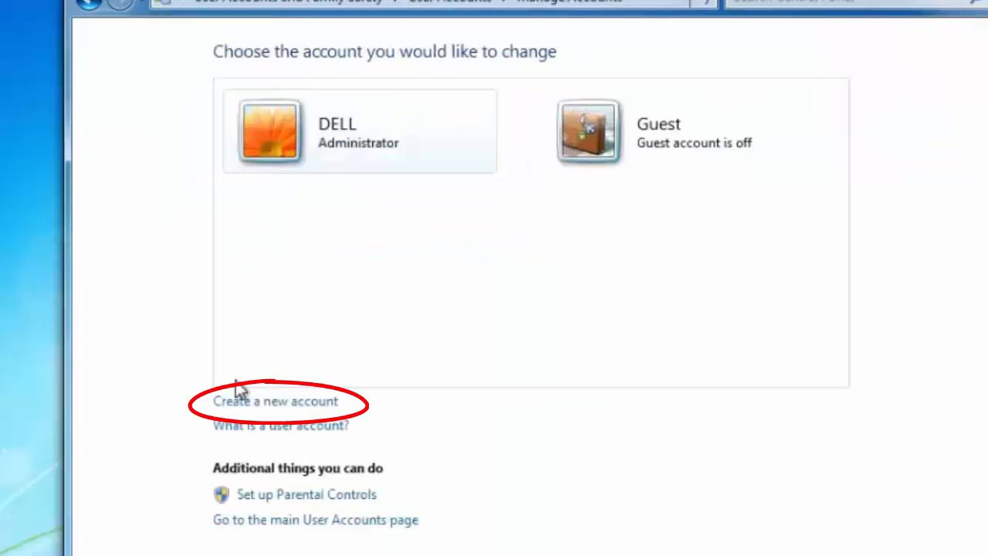
Create a new Administrator account named NEW
{"action": "left_click", "coordinate": [282, 404]}
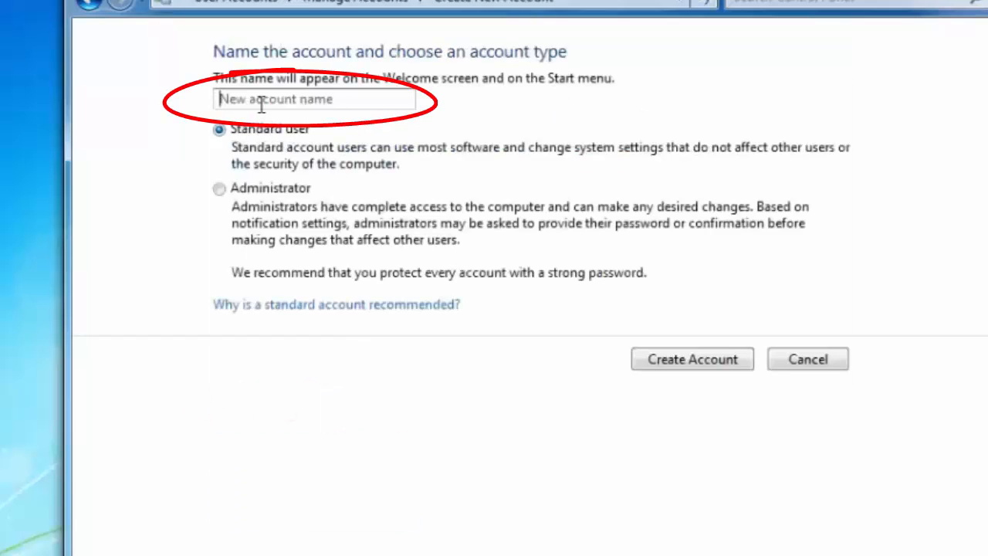
{"action": "type", "text": "NEW"}
{"action": "left_click", "coordinate": [219, 189]}
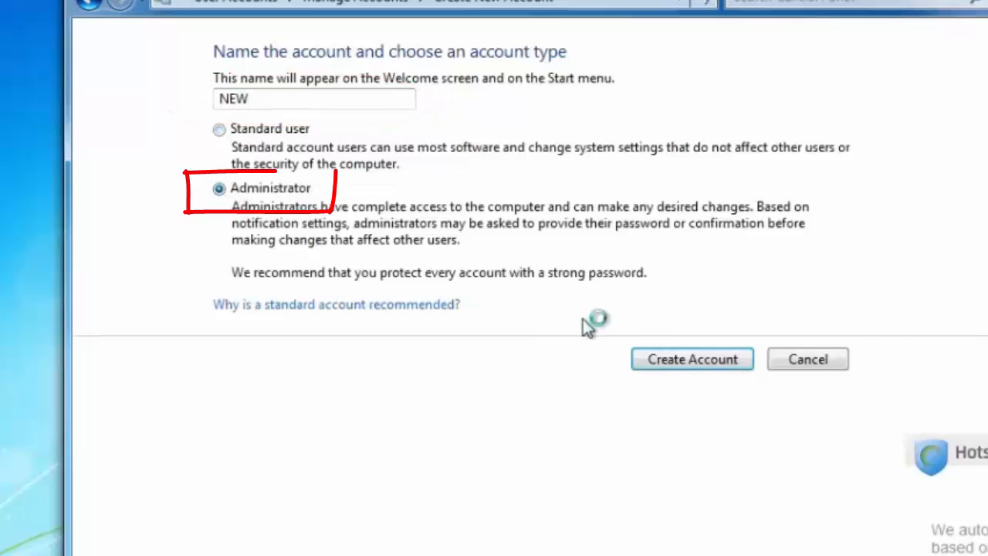
{"action": "left_click", "coordinate": [692, 360]}
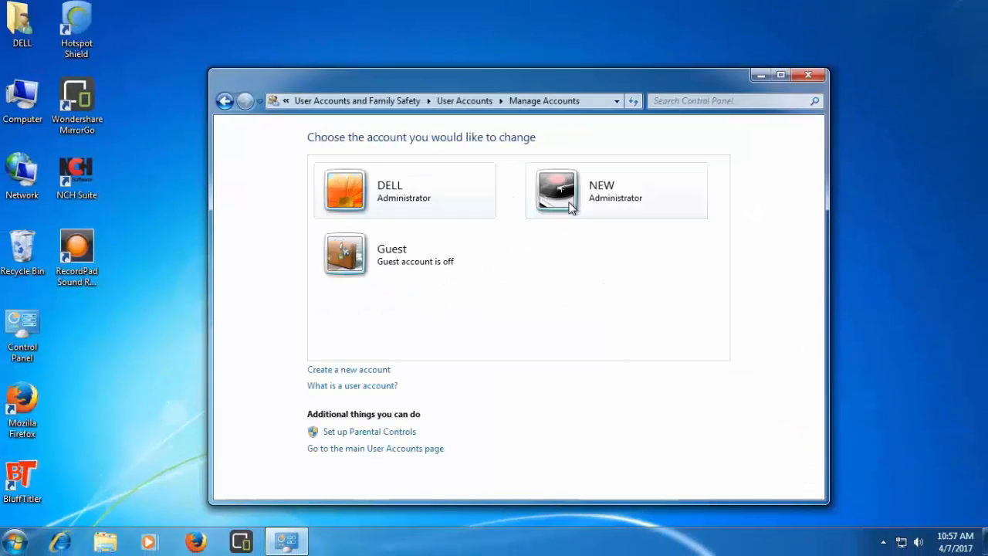
Close Control Panel, restart the computer and log in as the NEW account
{"action": "left_click", "coordinate": [809, 75]}
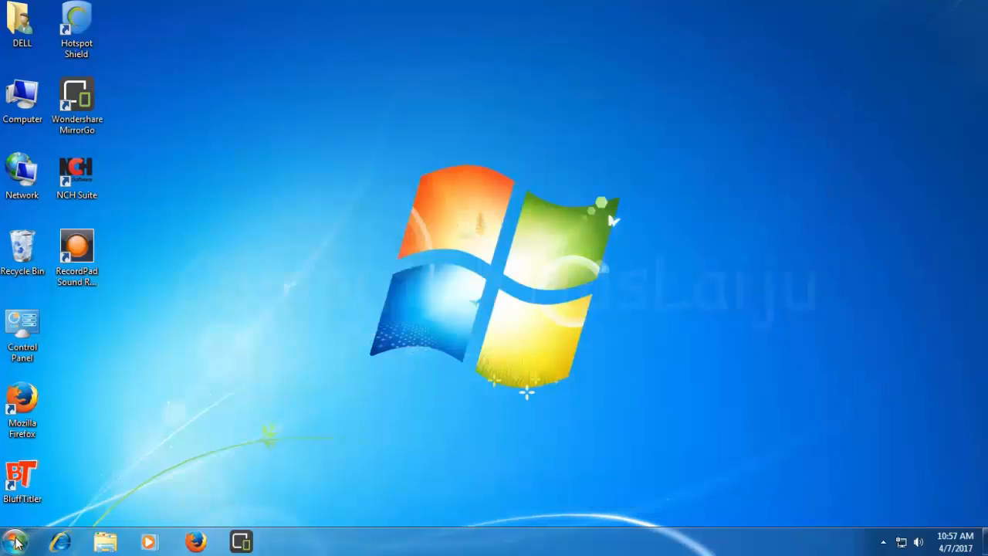
{"action": "left_click", "coordinate": [14, 542]}
{"action": "left_click", "coordinate": [250, 504]}
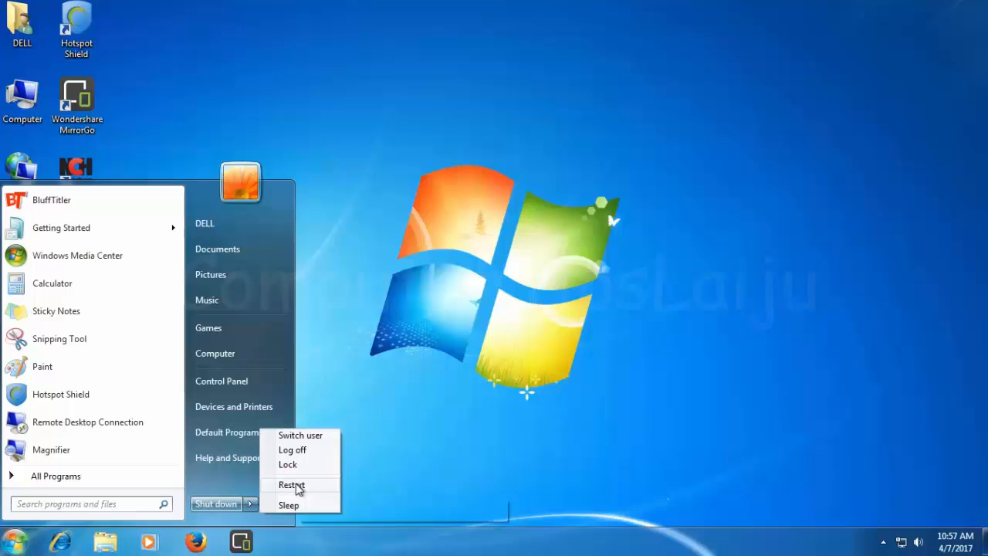
{"action": "left_click", "coordinate": [299, 487]}
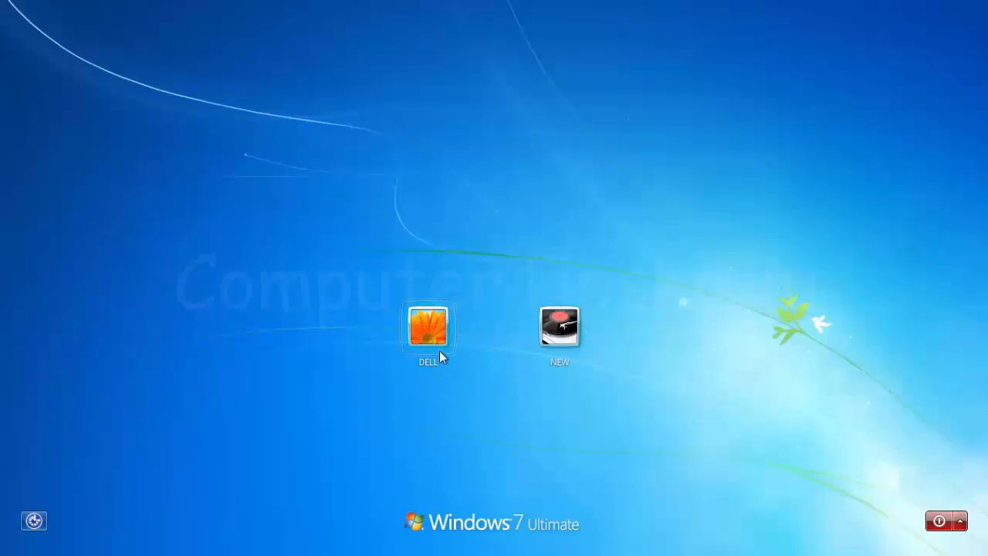
{"action": "left_click", "coordinate": [562, 333]}
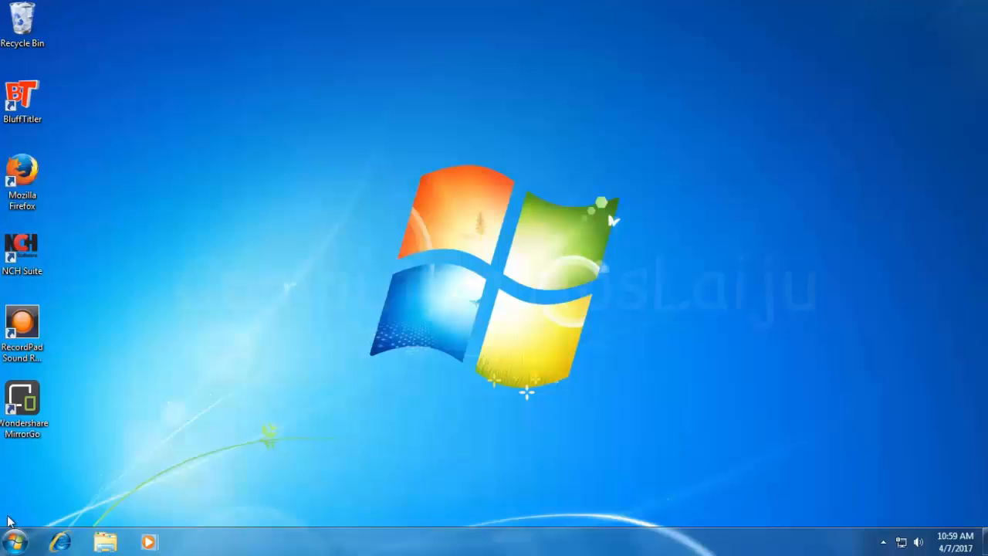
Browse Computer > Local Disk (C:) > Users > DELL, granting permanent access to the folder
{"action": "left_click", "coordinate": [14, 542]}
{"action": "left_click", "coordinate": [229, 356]}
{"action": "left_click", "coordinate": [393, 166]}
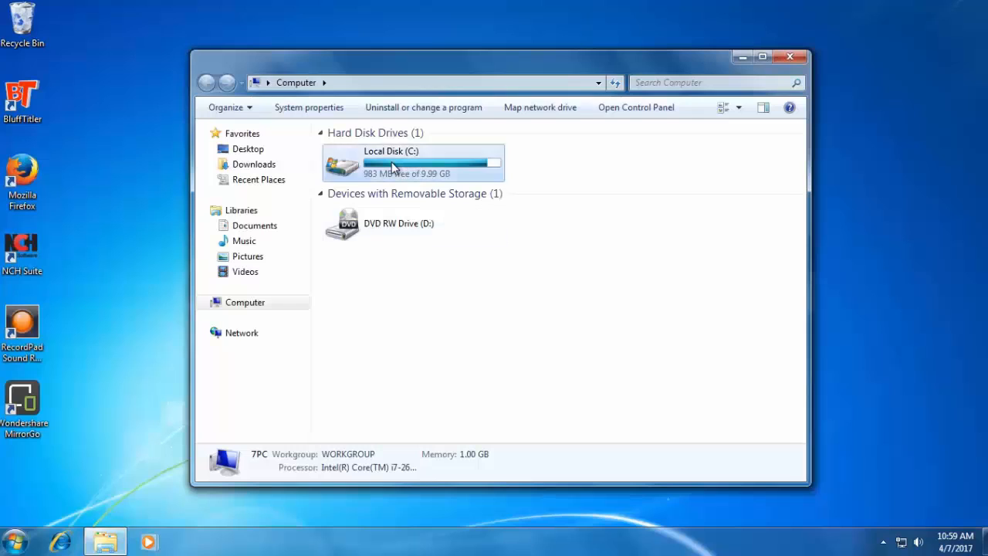
{"action": "double_click", "coordinate": [394, 166]}
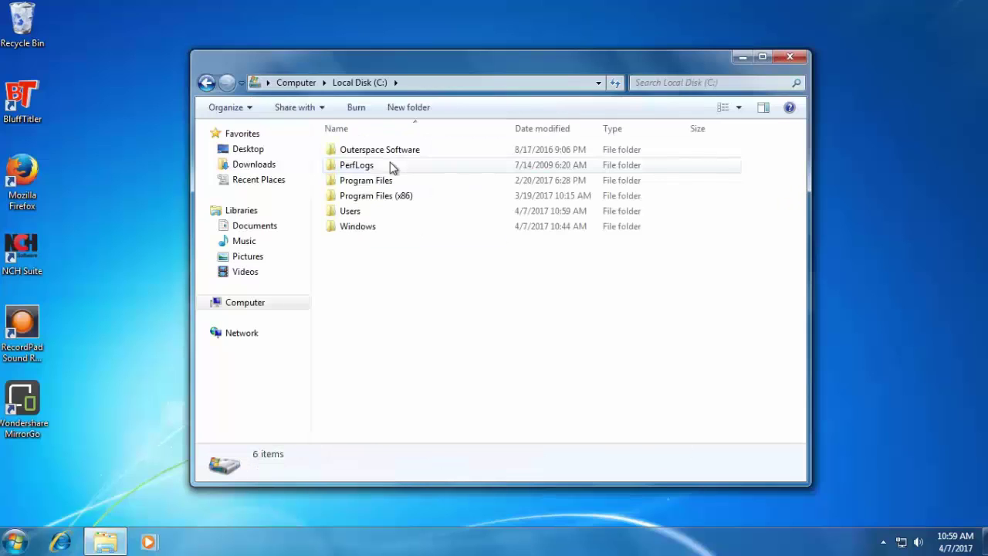
{"action": "double_click", "coordinate": [345, 212]}
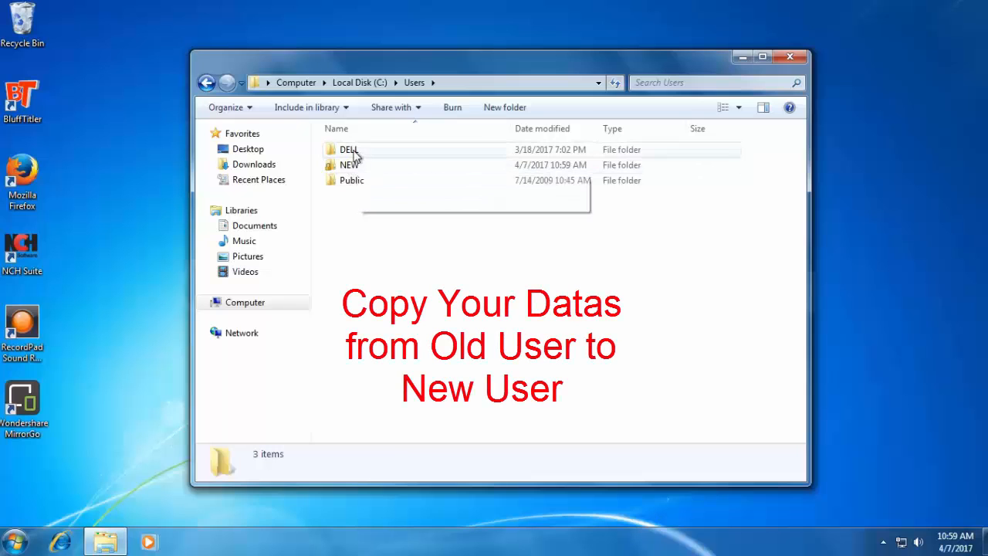
{"action": "double_click", "coordinate": [352, 149]}
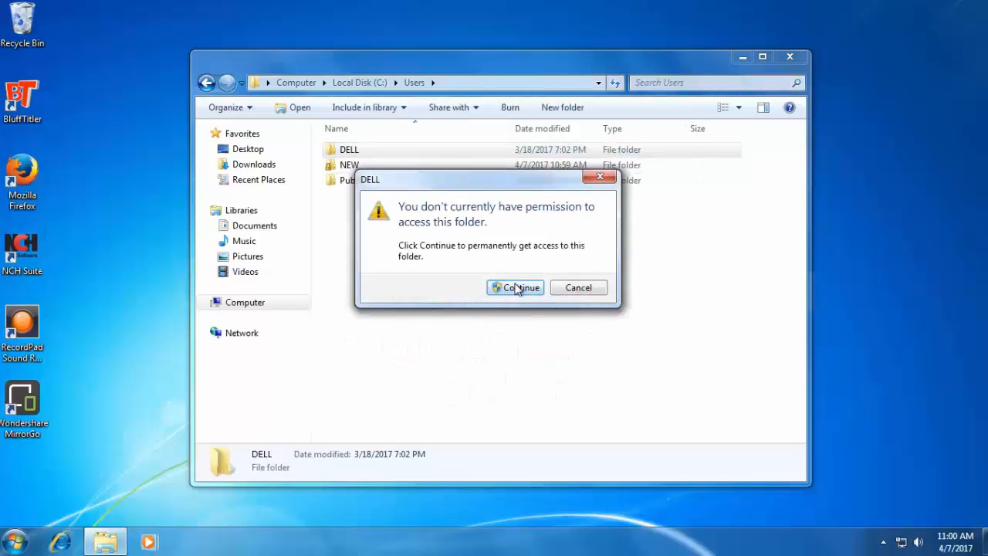
{"action": "left_click", "coordinate": [516, 287]}
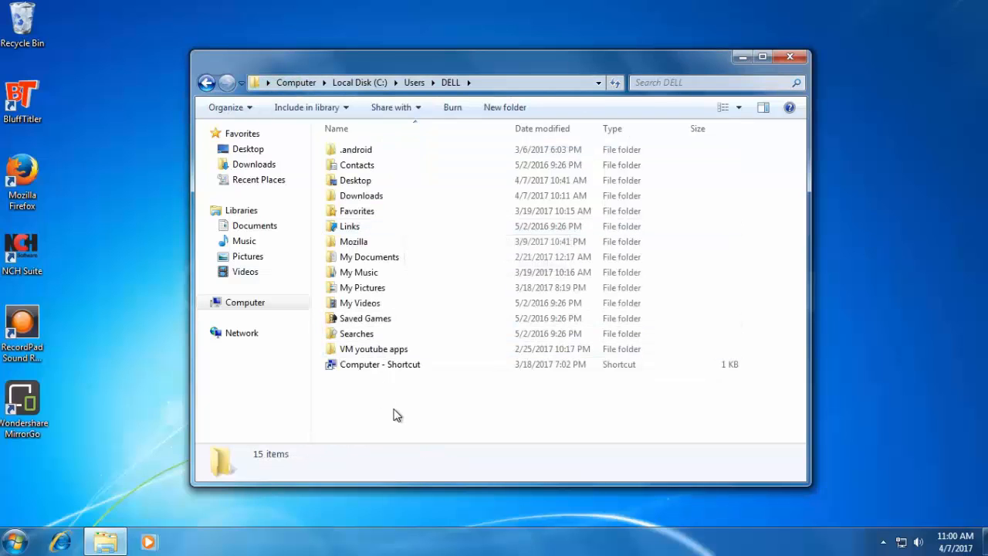
Select Desktop, Downloads, Favorites, My Documents, My Music, My Pictures and My Videos in DELL's folder
{"action": "left_click_drag", "start_coordinate": [399, 405], "coordinate": [360, 153]}
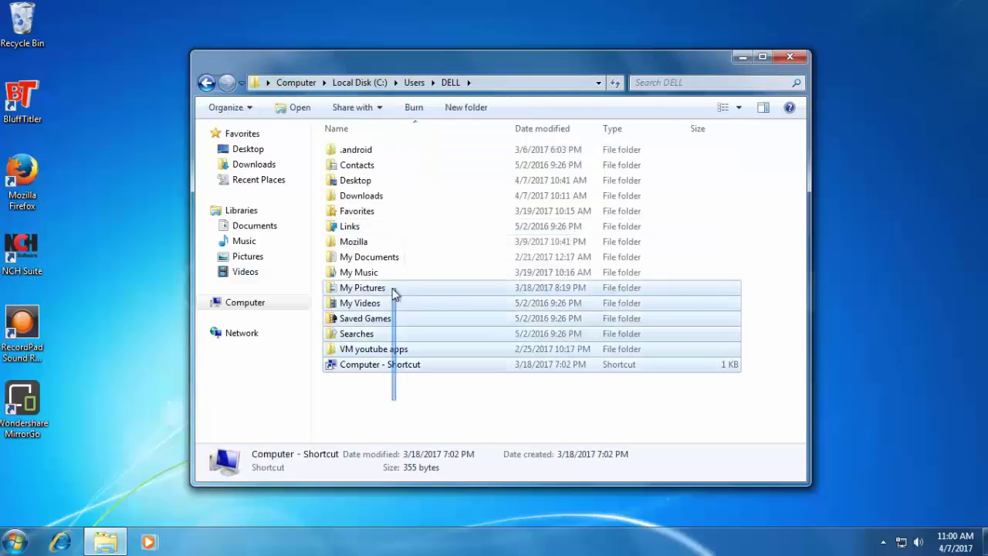
{"action": "right_click", "coordinate": [360, 161]}
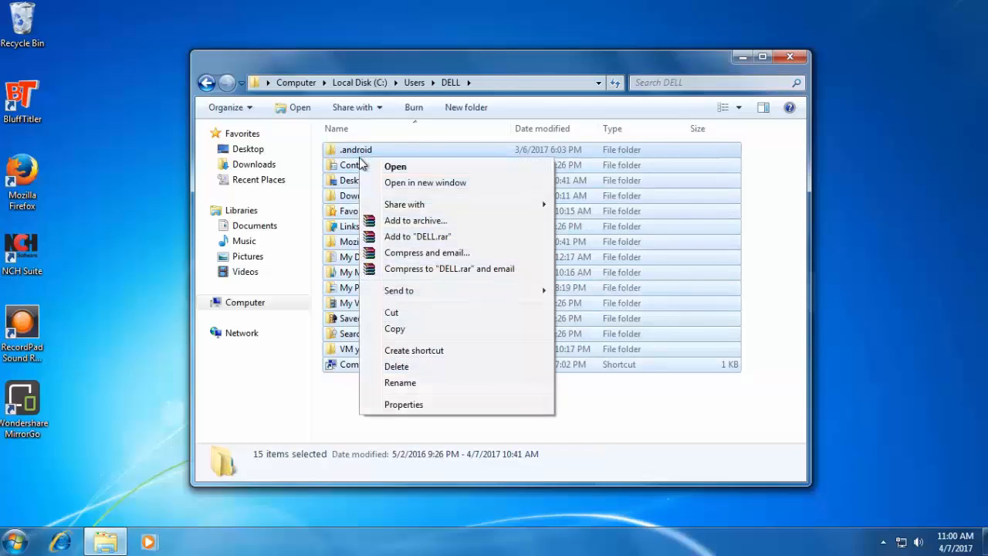
{"action": "left_click", "coordinate": [345, 408]}
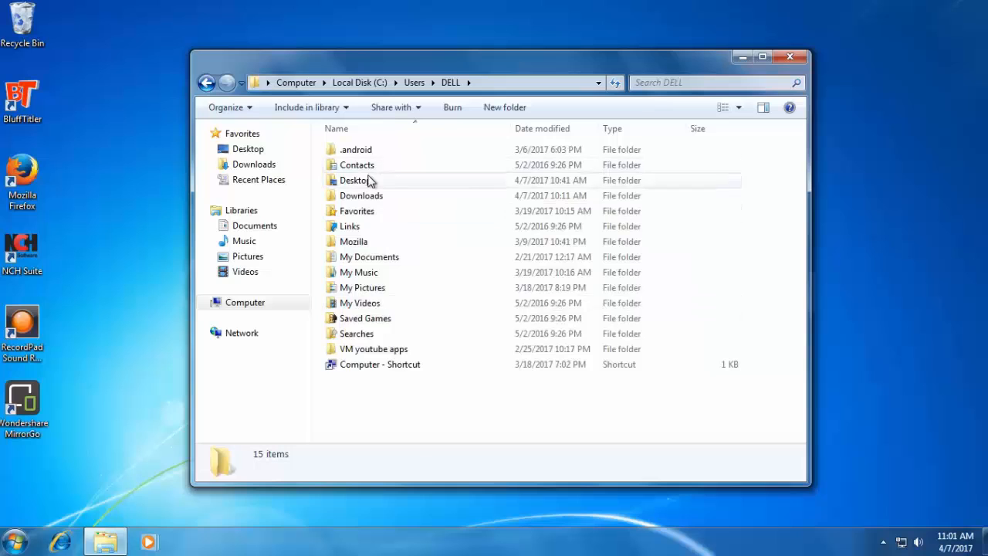
{"action": "left_click", "coordinate": [356, 180]}
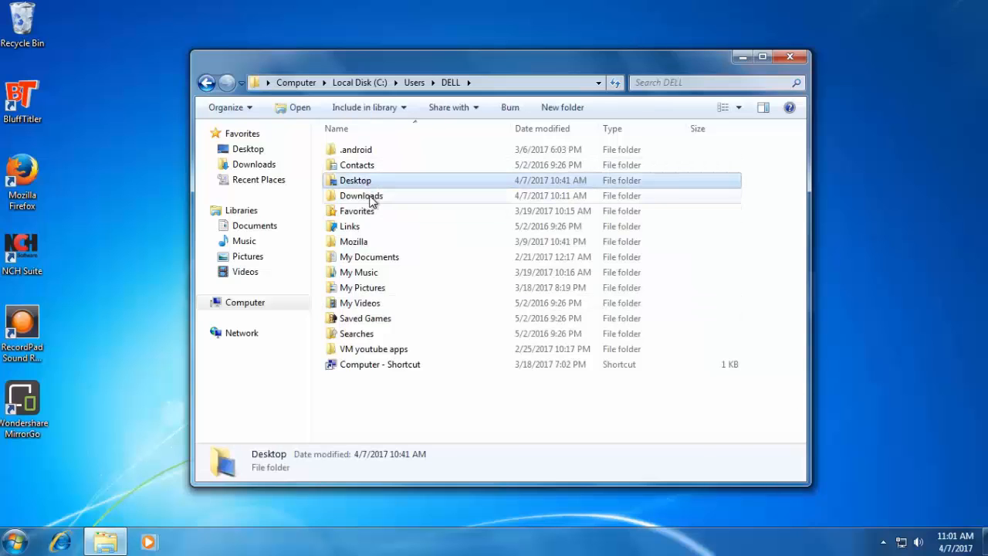
{"action": "left_click", "coordinate": [361, 195], "text": "ctrl"}
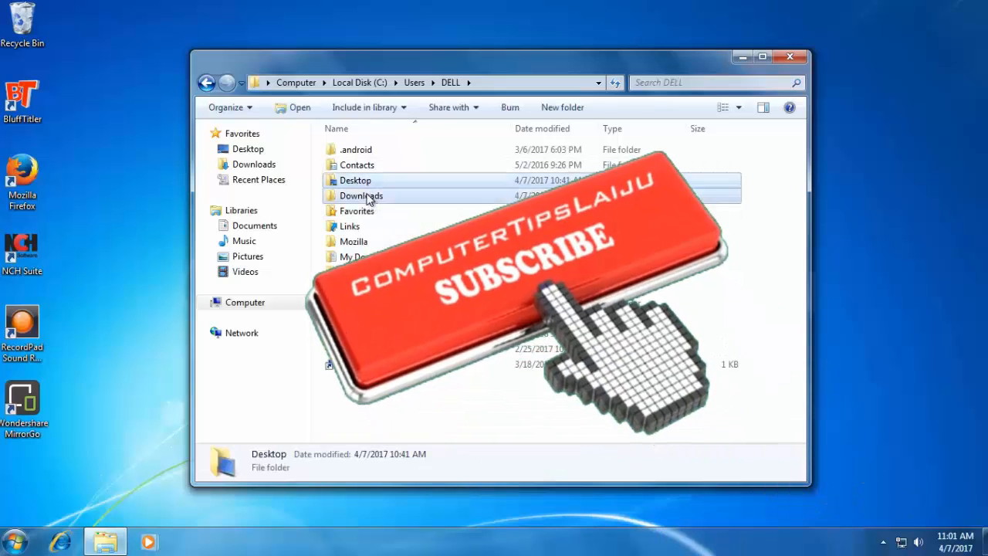
{"action": "left_click", "coordinate": [356, 211], "text": "ctrl"}
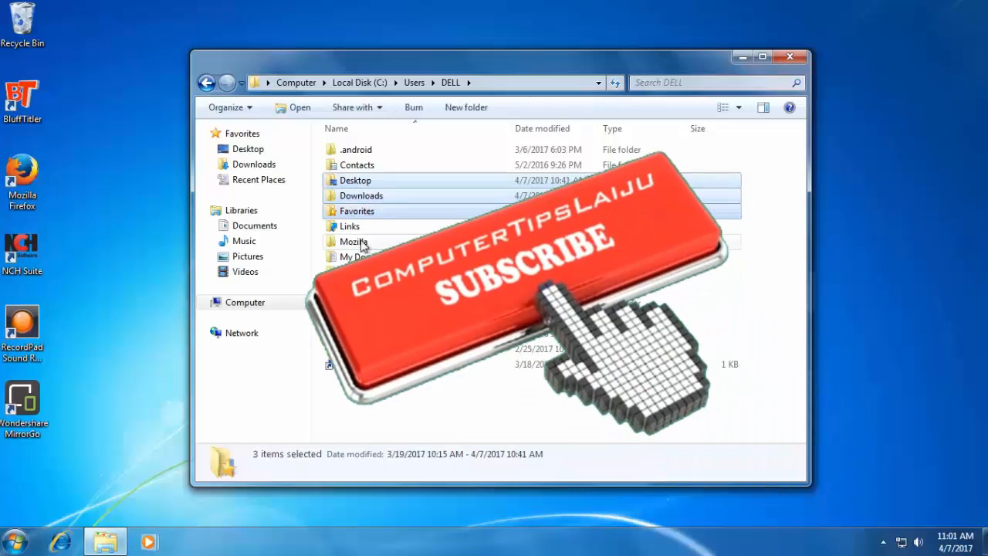
{"action": "left_click", "coordinate": [369, 256], "text": "ctrl"}
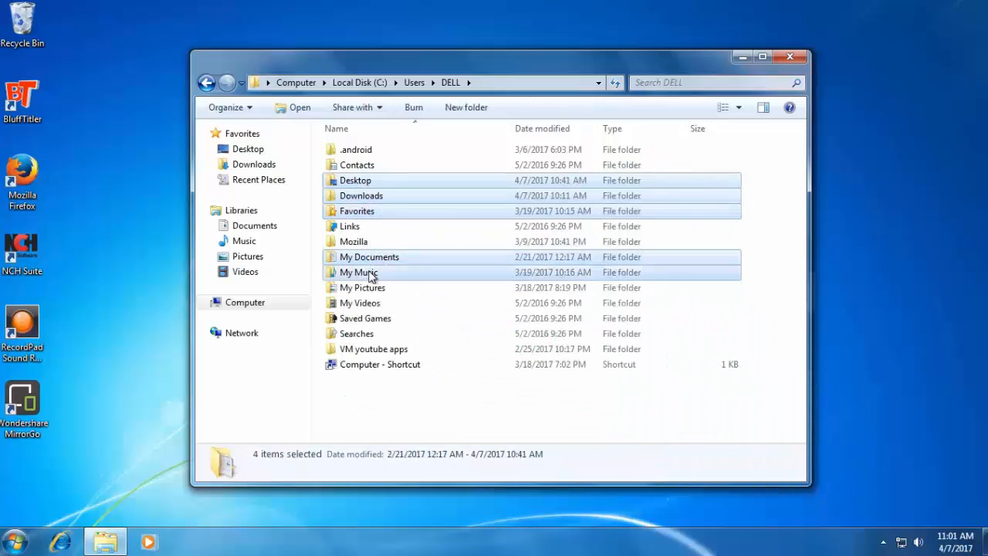
{"action": "left_click", "coordinate": [362, 287], "text": "ctrl"}
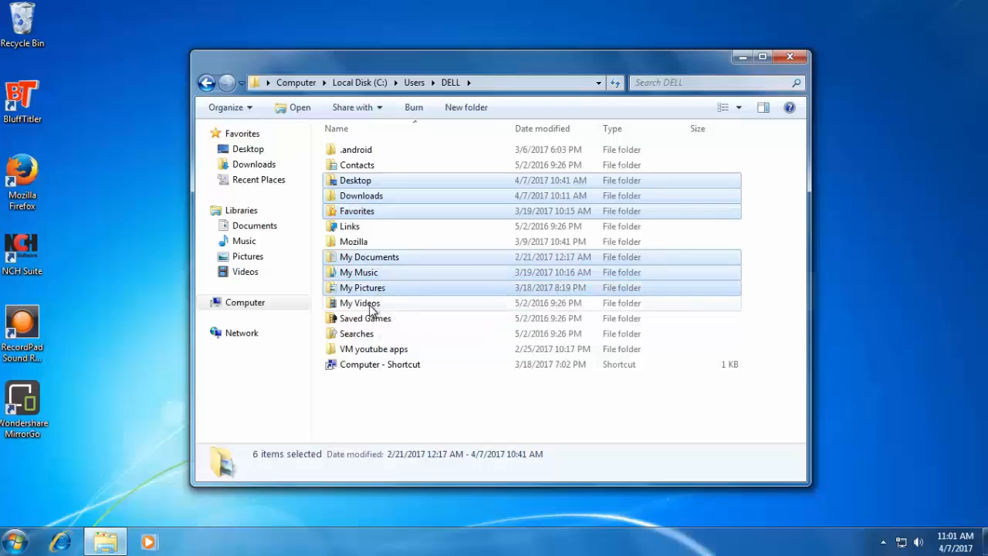
{"action": "left_click", "coordinate": [360, 302], "text": "ctrl"}
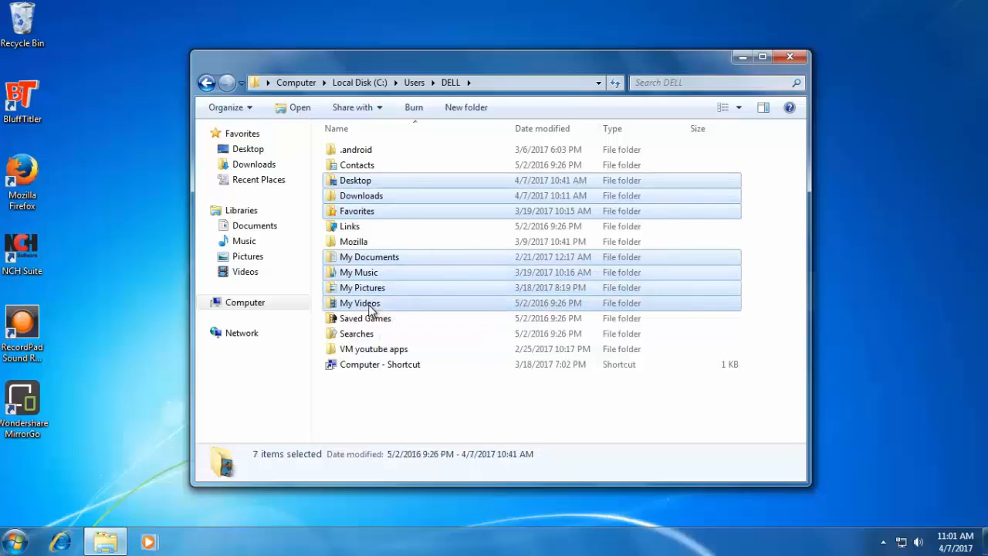
Copy the selected DELL folders, then go into DELL's My Pictures folder
{"action": "right_click", "coordinate": [370, 307]}
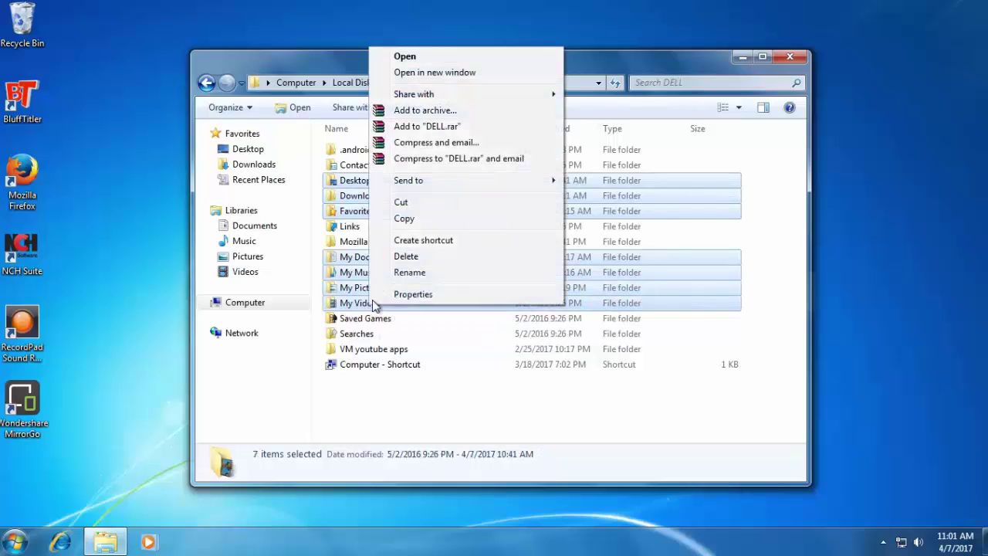
{"action": "left_click", "coordinate": [413, 221]}
{"action": "left_click", "coordinate": [476, 243]}
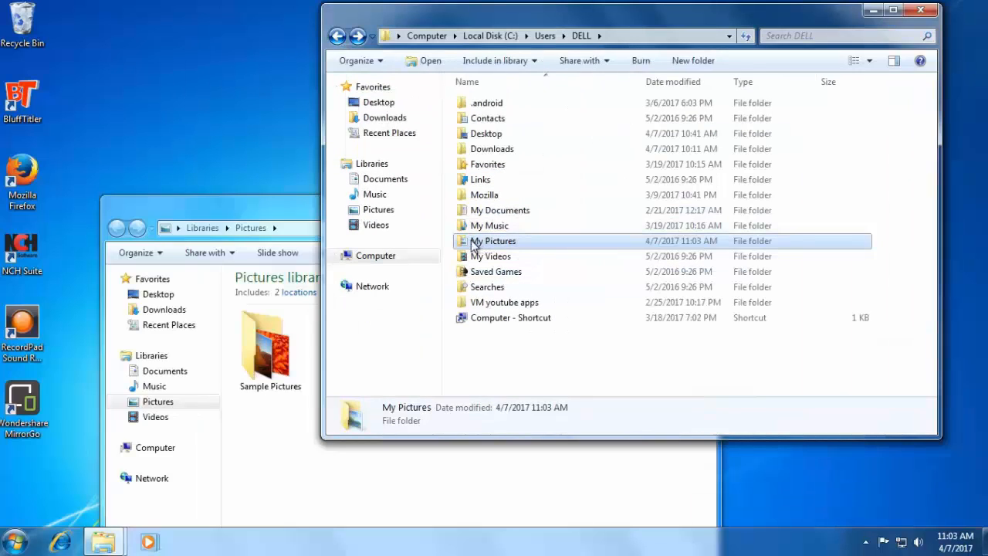
{"action": "double_click", "coordinate": [476, 243]}
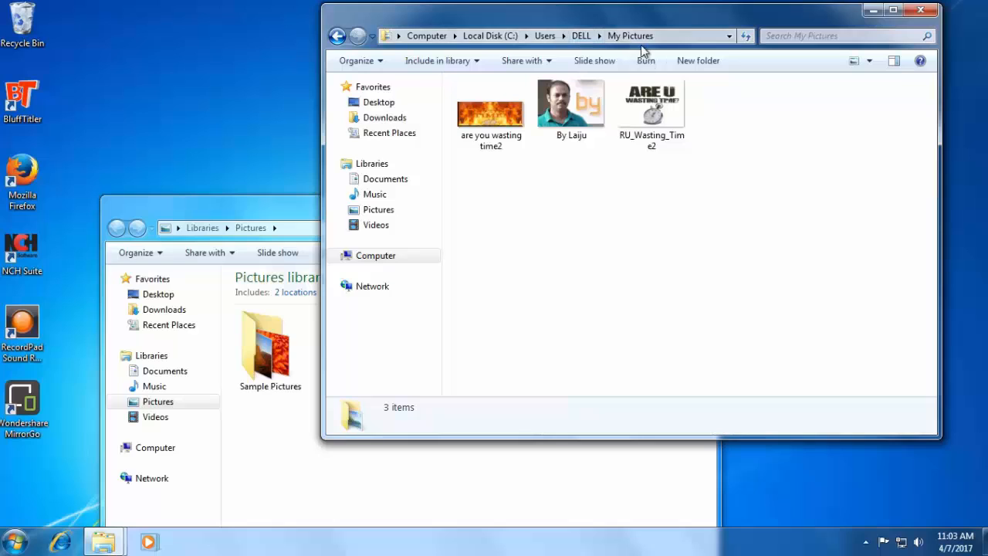
Copy all three pictures, paste them into NEW's Pictures library, and close that library window
{"action": "left_click_drag", "start_coordinate": [691, 202], "coordinate": [492, 110]}
{"action": "right_click", "coordinate": [495, 116]}
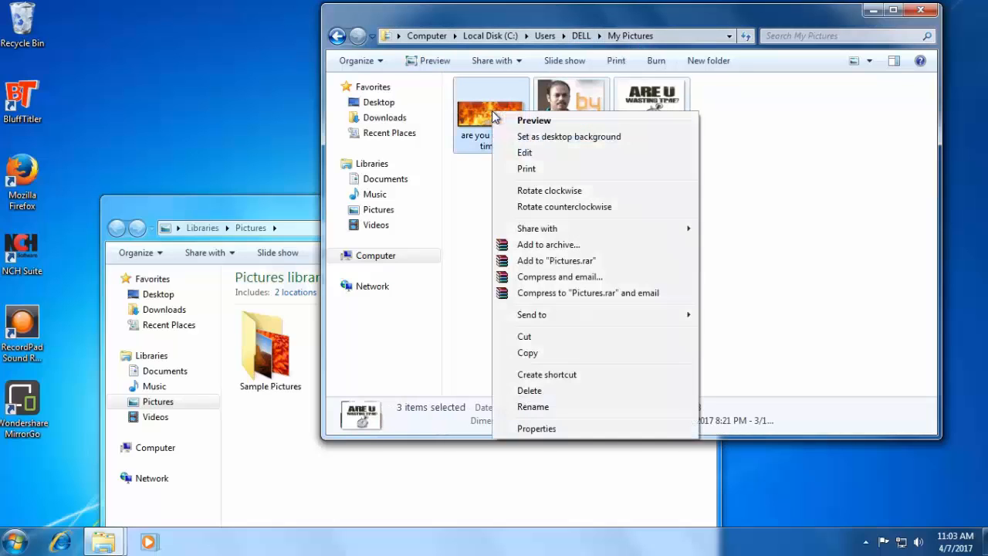
{"action": "left_click", "coordinate": [527, 353]}
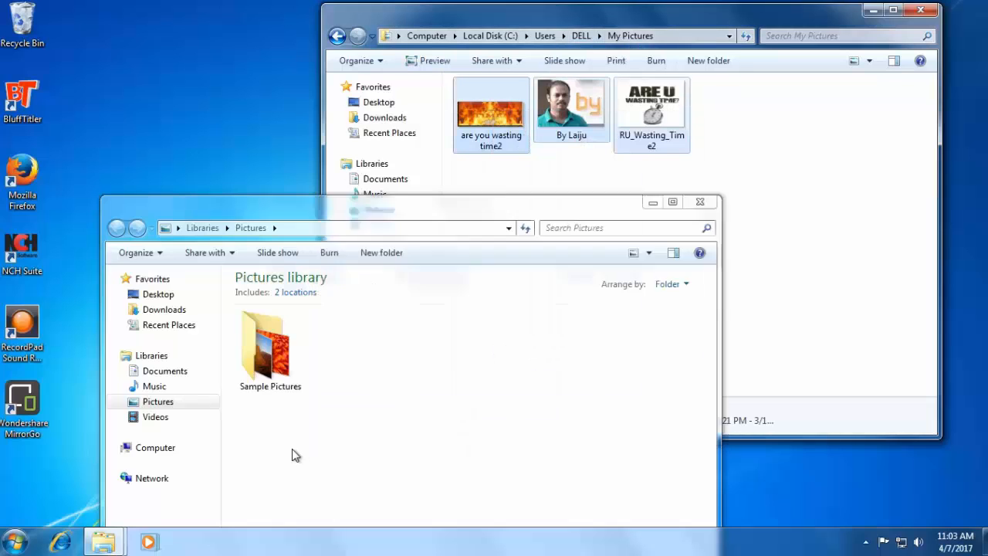
{"action": "right_click", "coordinate": [294, 454]}
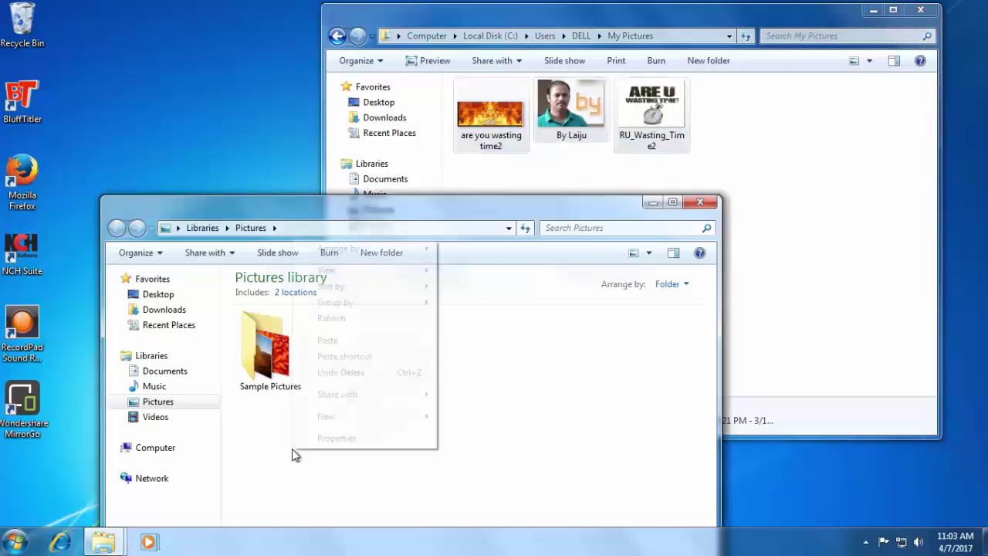
{"action": "left_click", "coordinate": [356, 342]}
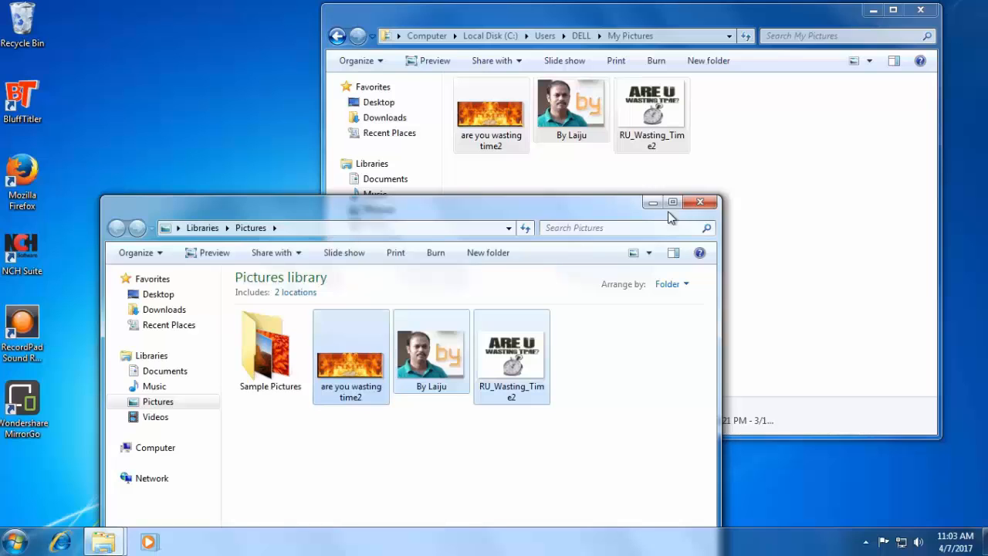
{"action": "left_click", "coordinate": [701, 203]}
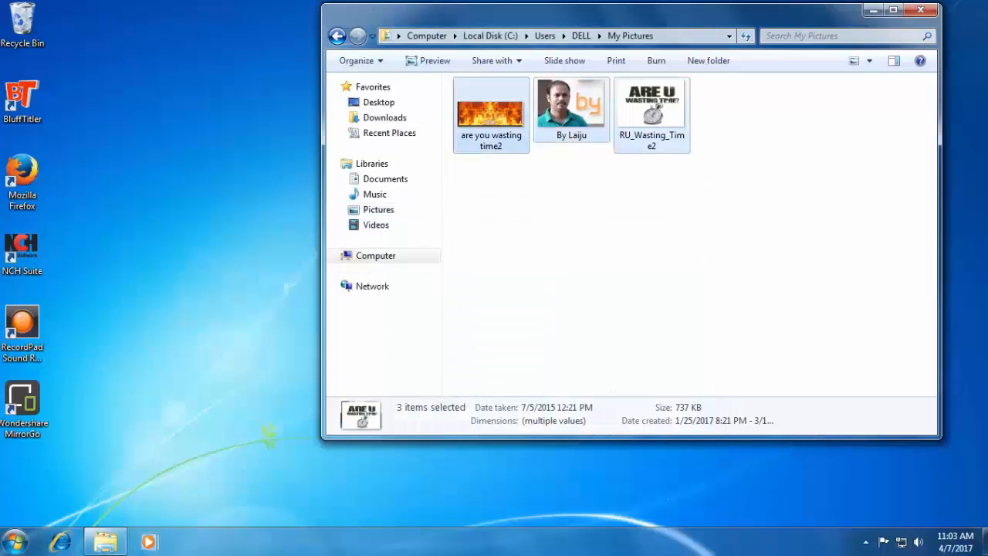
Reopen the Pictures library from the Start menu to verify the three copied pictures beside Sample Pictures
{"action": "left_click", "coordinate": [14, 542]}
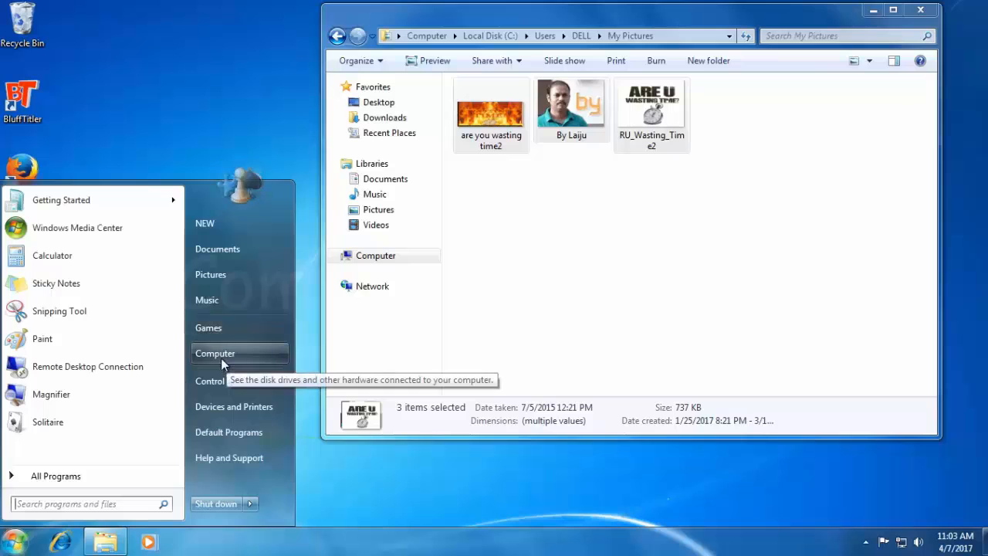
{"action": "left_click", "coordinate": [229, 278]}
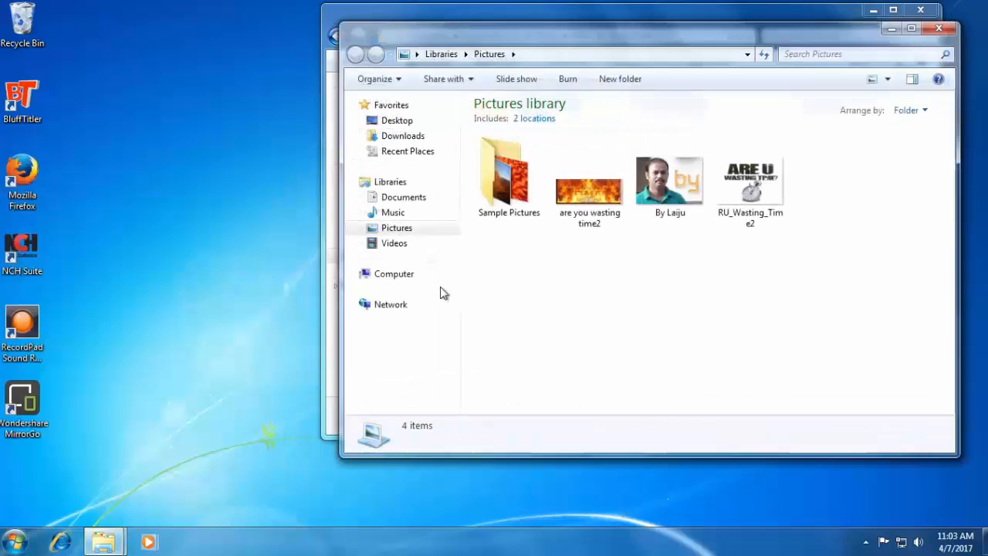